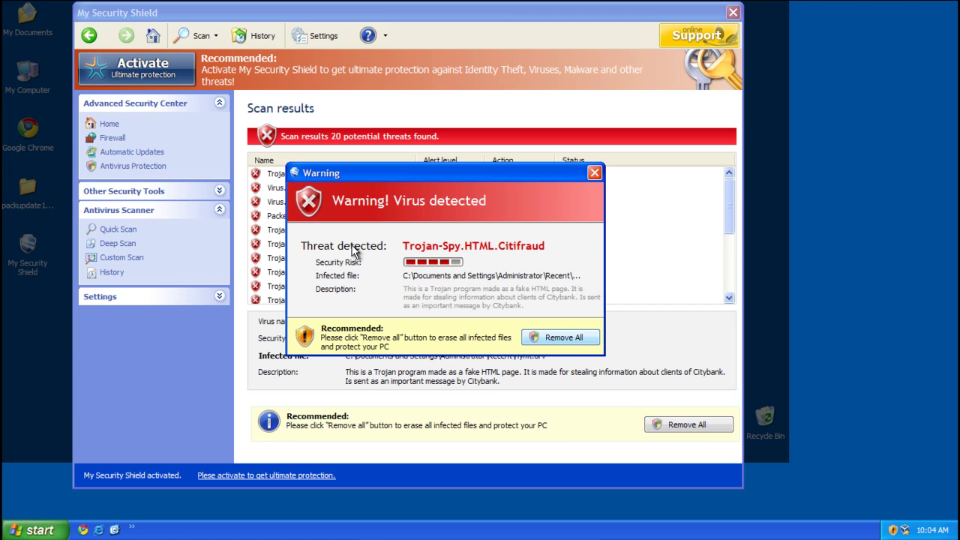
# Dismiss the Trojan-Spy.HTML.Citifraud warning, confirming the prompt, and close the My Security Shield window.
pyautogui.rightClick(257, 534)
pyautogui.click(284, 495)
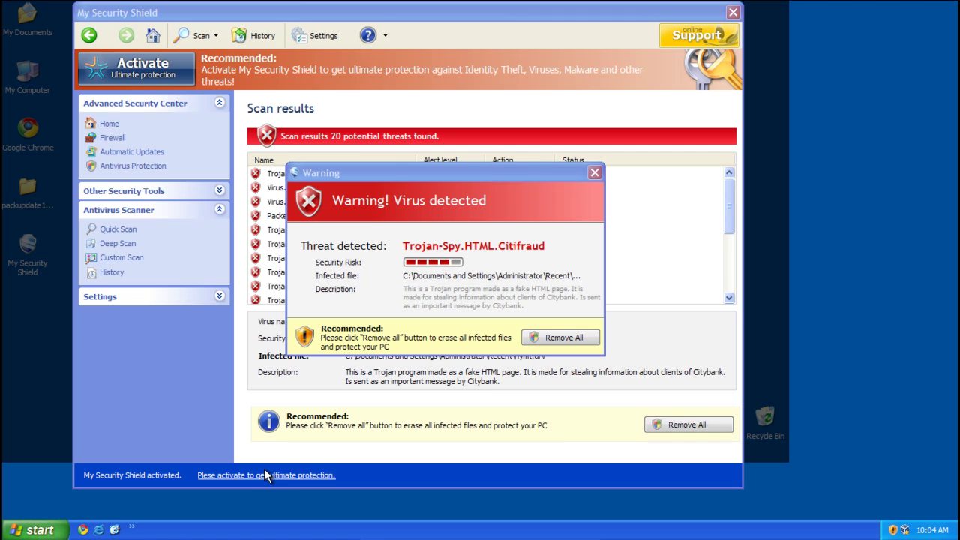
pyautogui.click(594, 173)
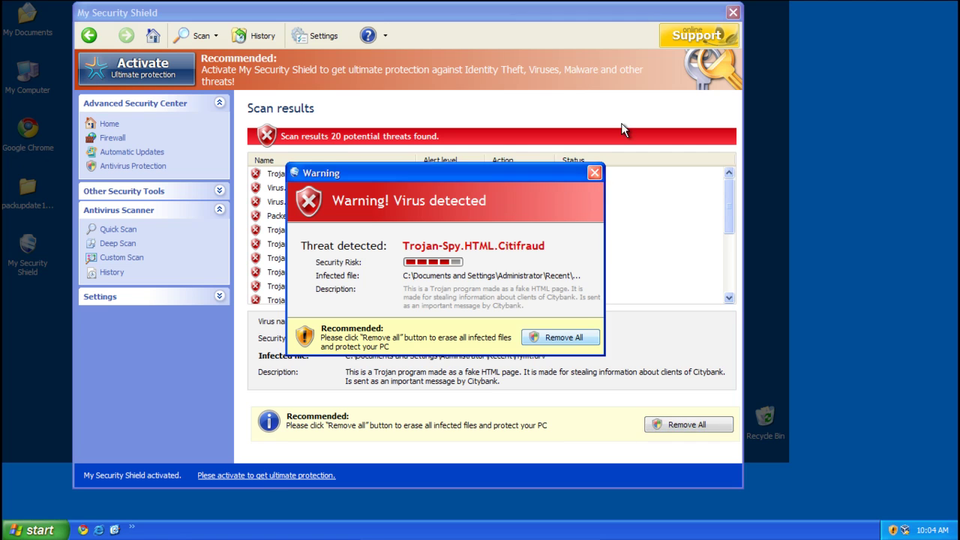
pyautogui.click(455, 296)
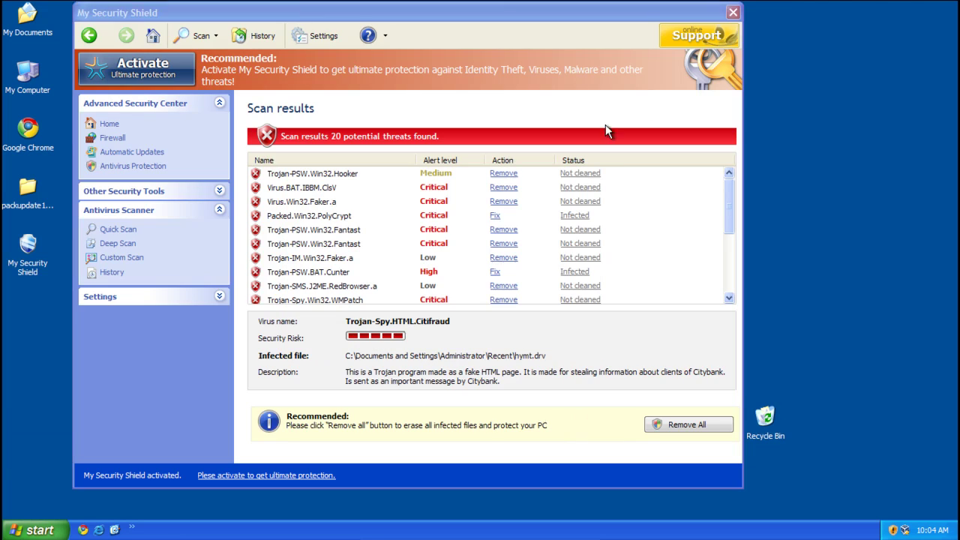
pyautogui.click(733, 12)
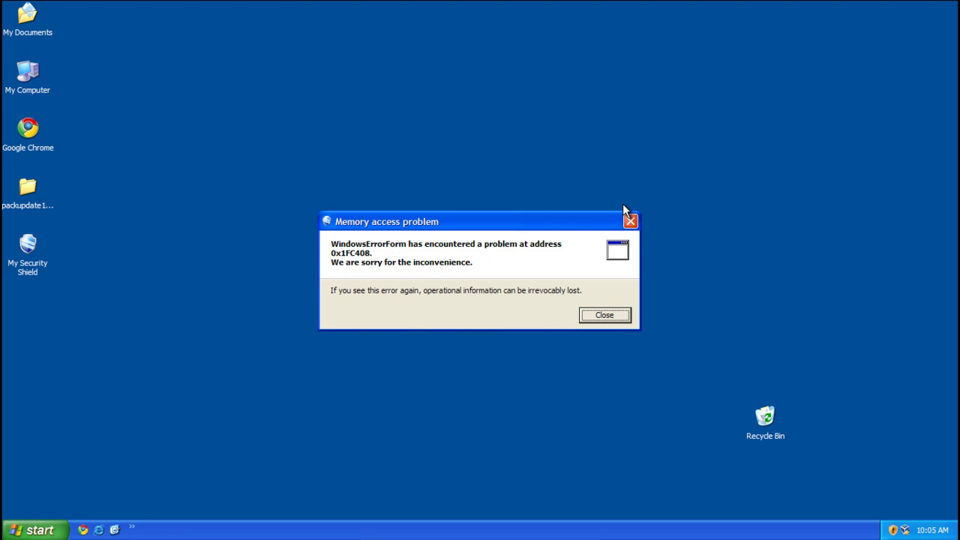
# Close the memory access error and cancel the address space conflict warning, confirming to continue unprotected.
pyautogui.click(610, 315)
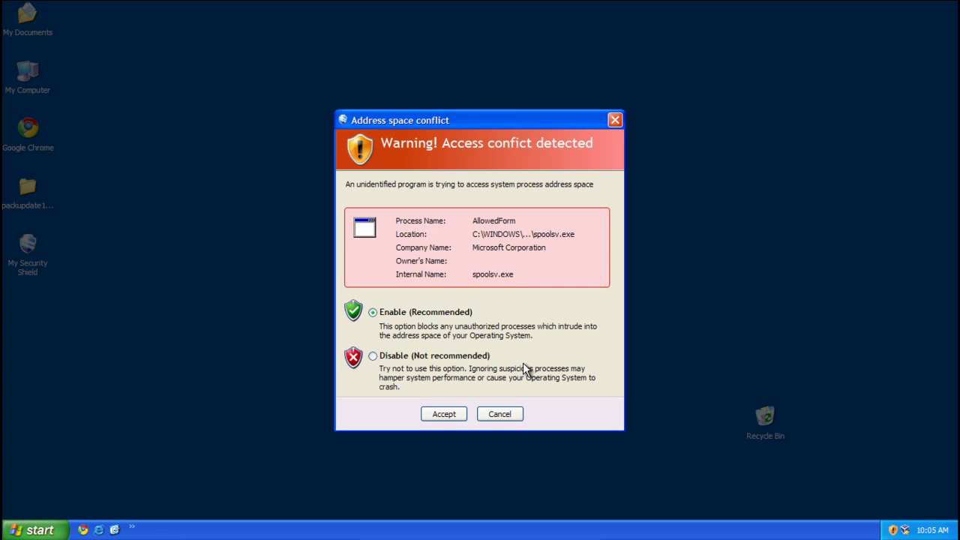
pyautogui.click(510, 414)
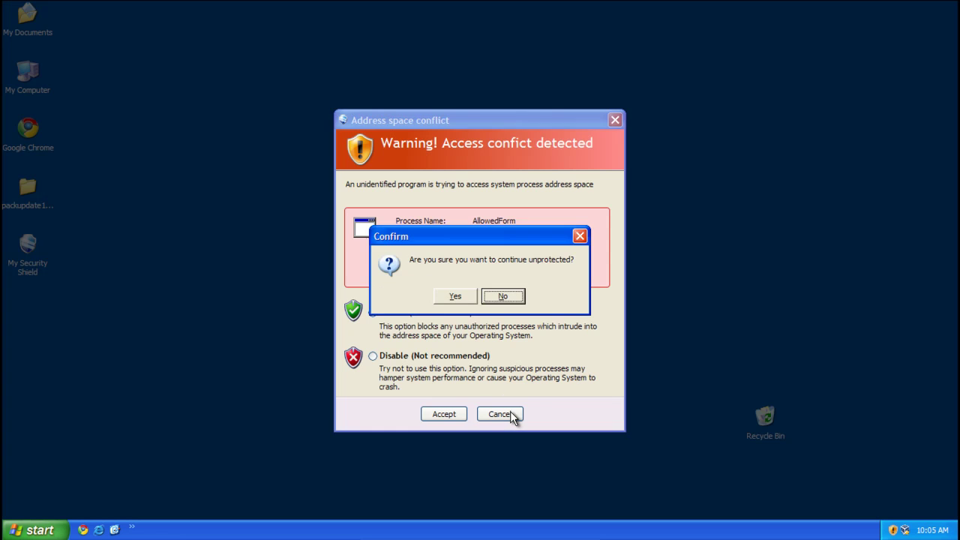
pyautogui.click(458, 298)
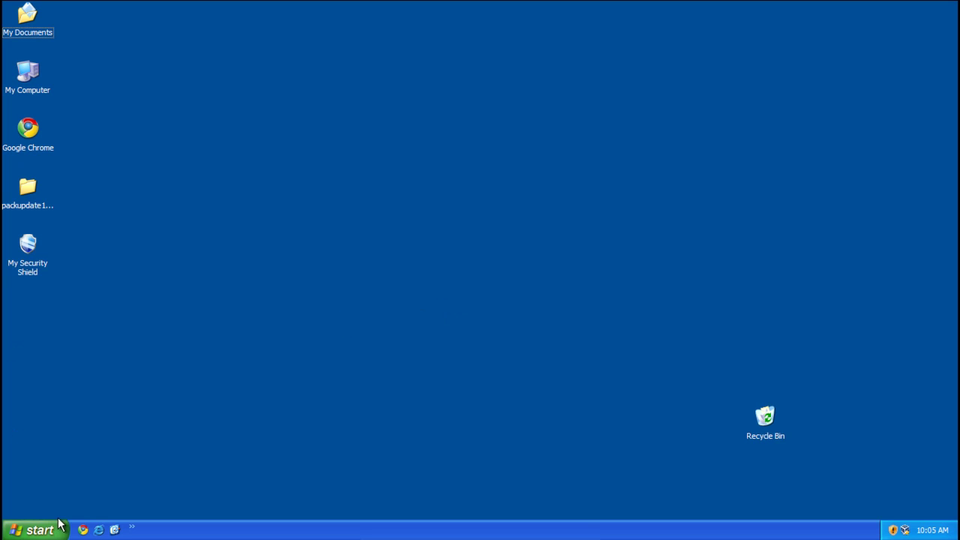
# Open Internet Explorer, decline making it the default browser, and maximize its window.
pyautogui.click(98, 529)
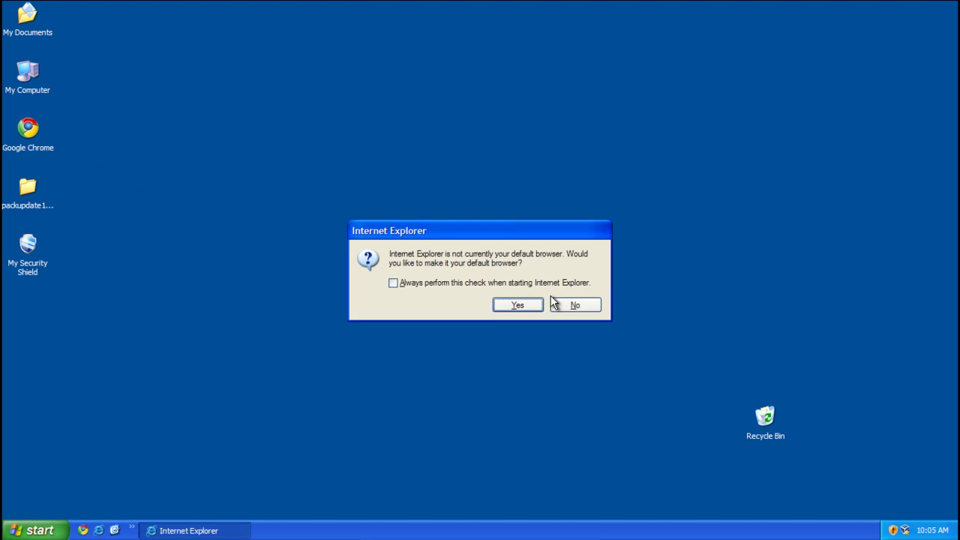
pyautogui.click(576, 304)
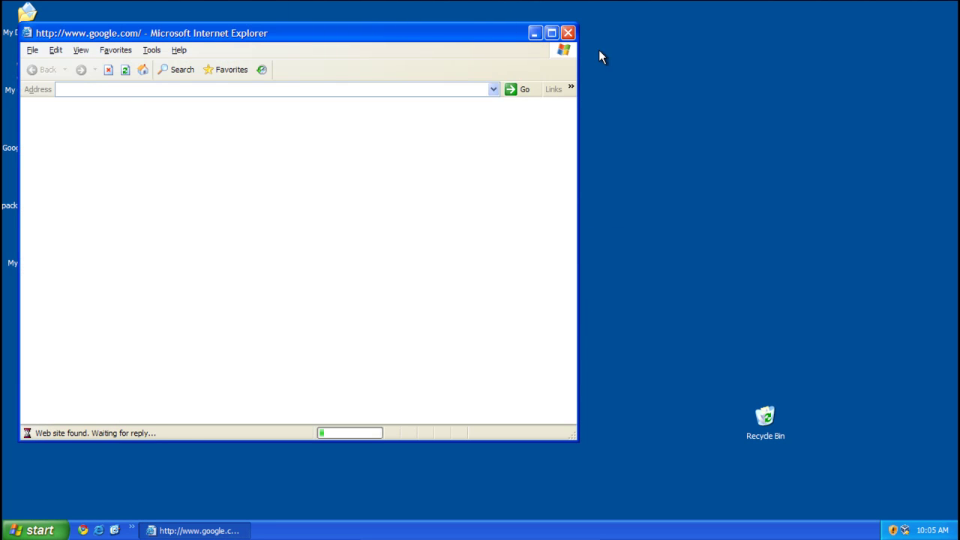
pyautogui.click(552, 34)
# Go to bit.ly/rkill-link and continue past the spyware warning page unprotected.
pyautogui.click(480, 67)
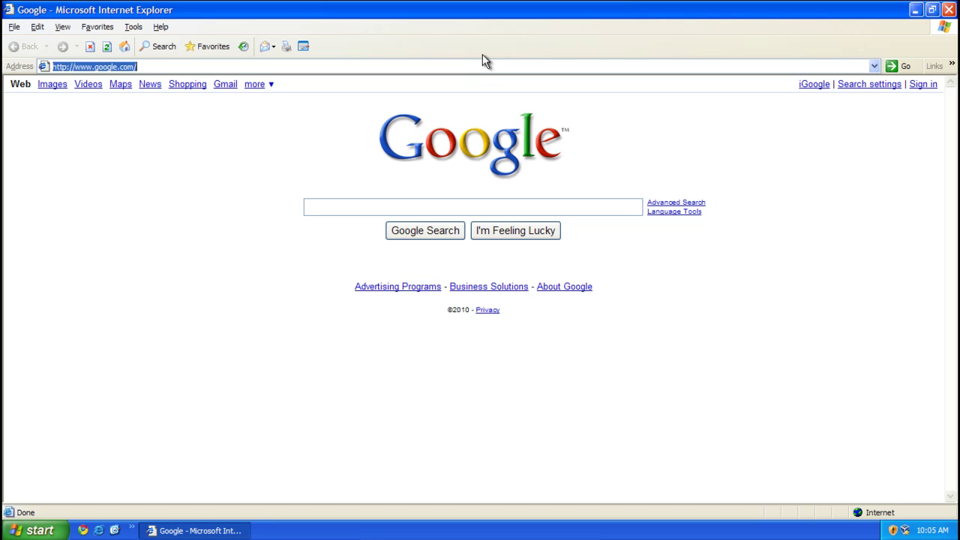
pyautogui.write('bit.ly/rkill-')
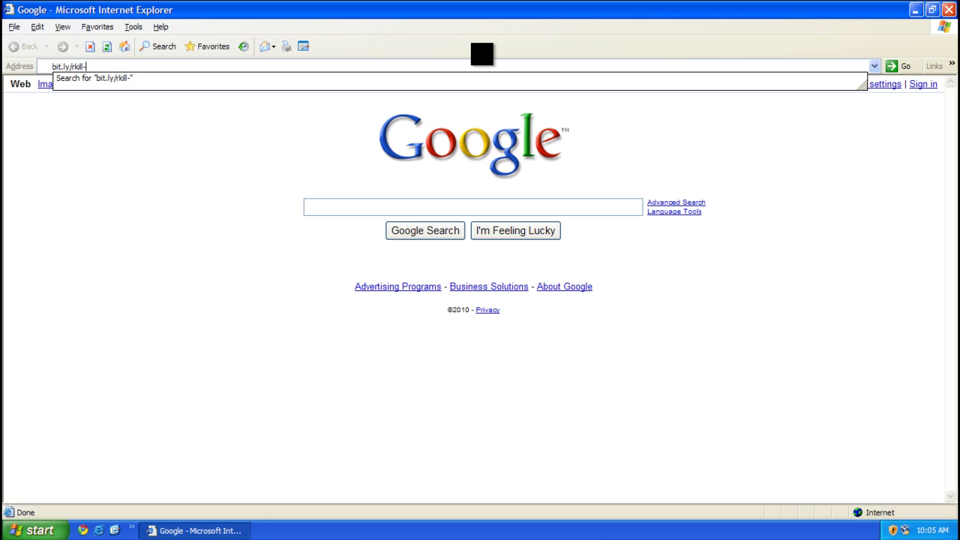
pyautogui.write('link')
pyautogui.press('Return')
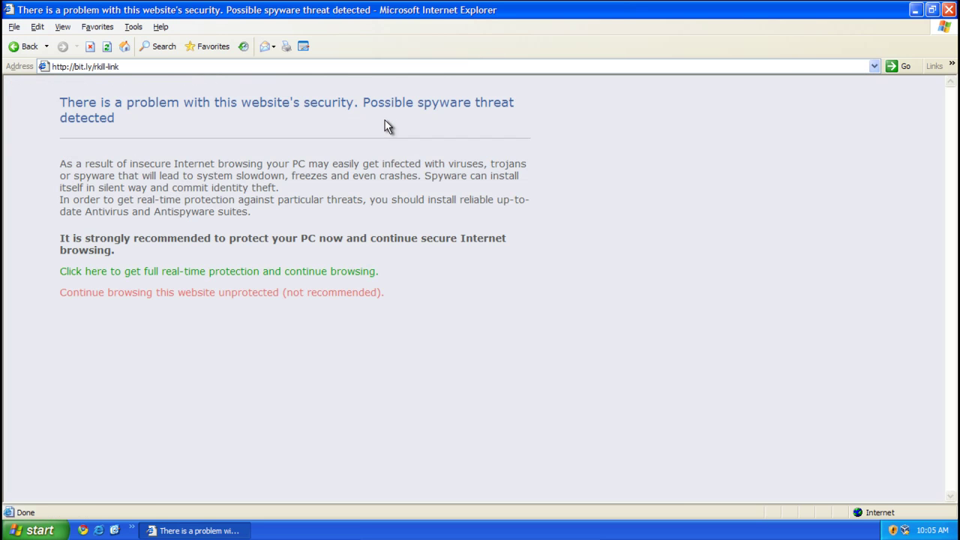
pyautogui.click(212, 296)
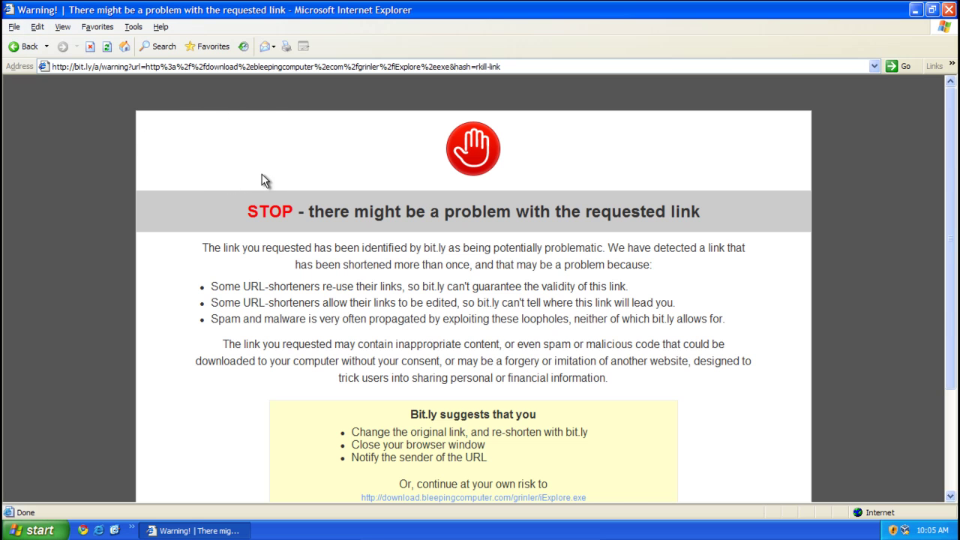
# Download iExplore.exe from the bleepingcomputer.com link, save it to the Desktop, and minimize the browser.
pyautogui.scroll(-4, 413, 216)
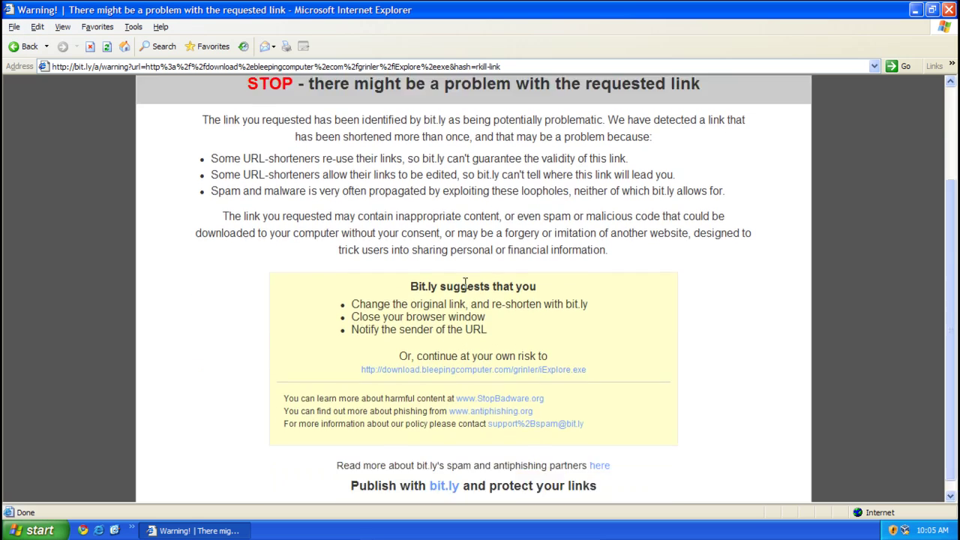
pyautogui.click(461, 357)
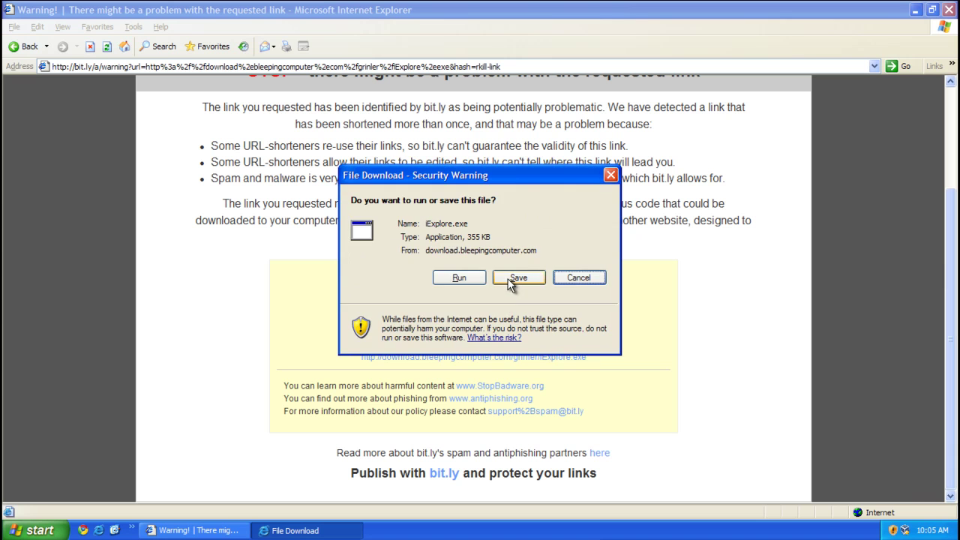
pyautogui.click(508, 279)
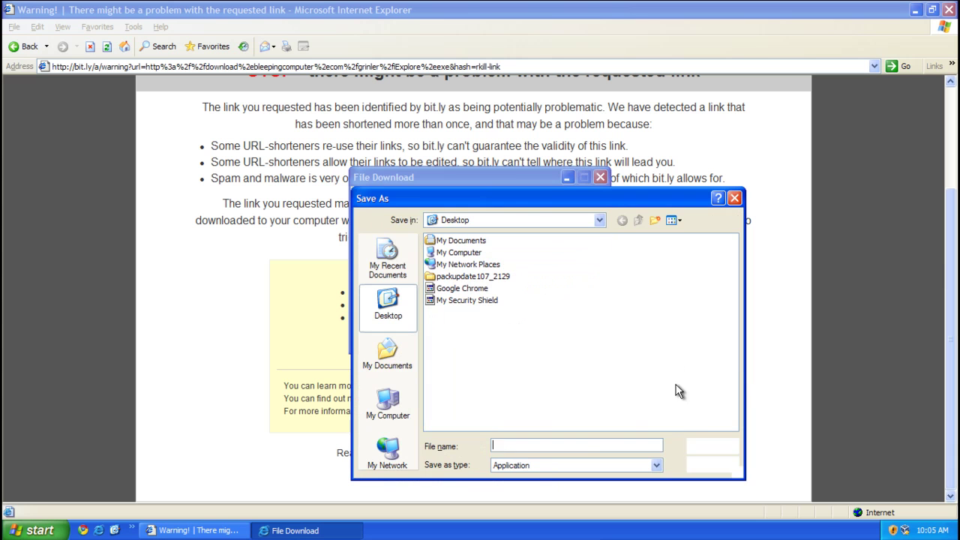
pyautogui.click(711, 447)
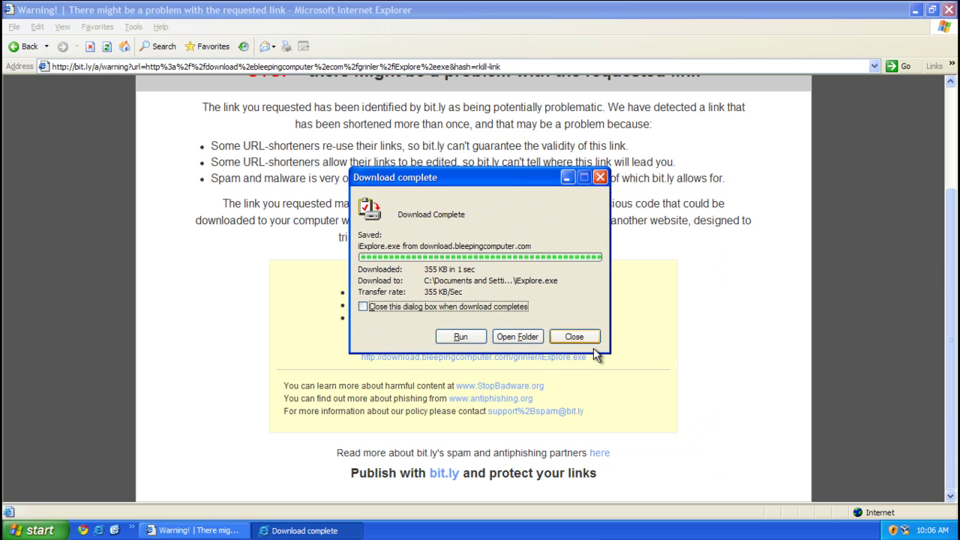
pyautogui.click(590, 337)
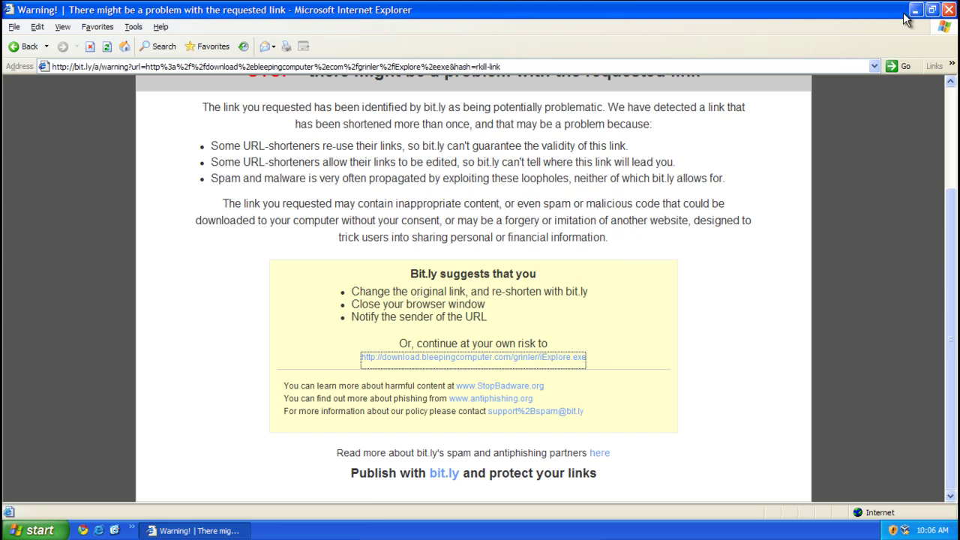
pyautogui.click(915, 9)
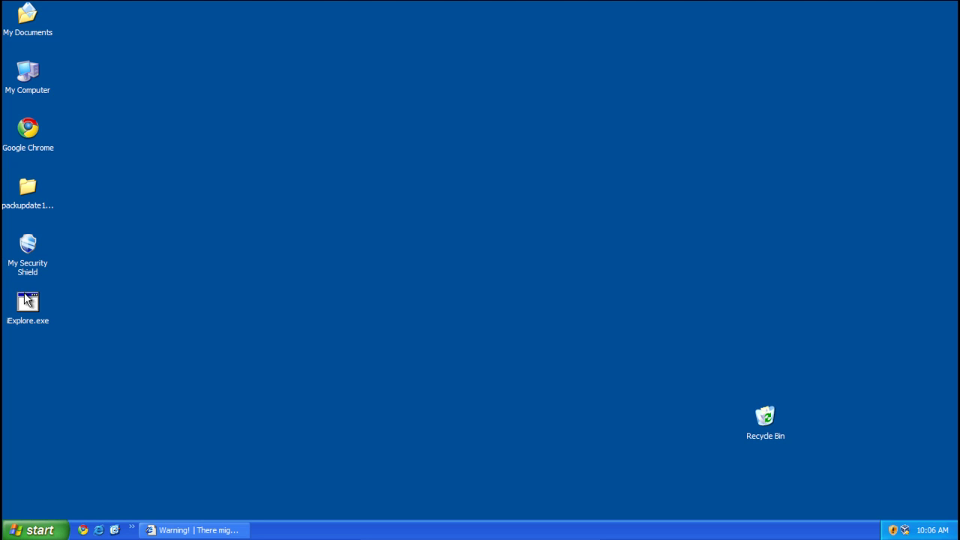
# Run iExplore.exe from the desktop, review the terminated processes in rkill.log, and close the log.
pyautogui.doubleClick(27, 300)
pyautogui.click(512, 279)
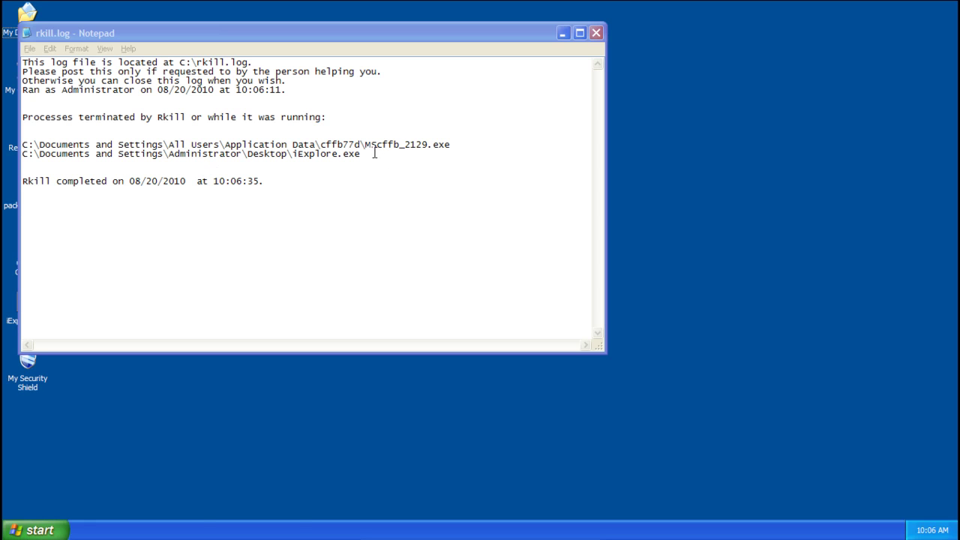
pyautogui.click(214, 143)
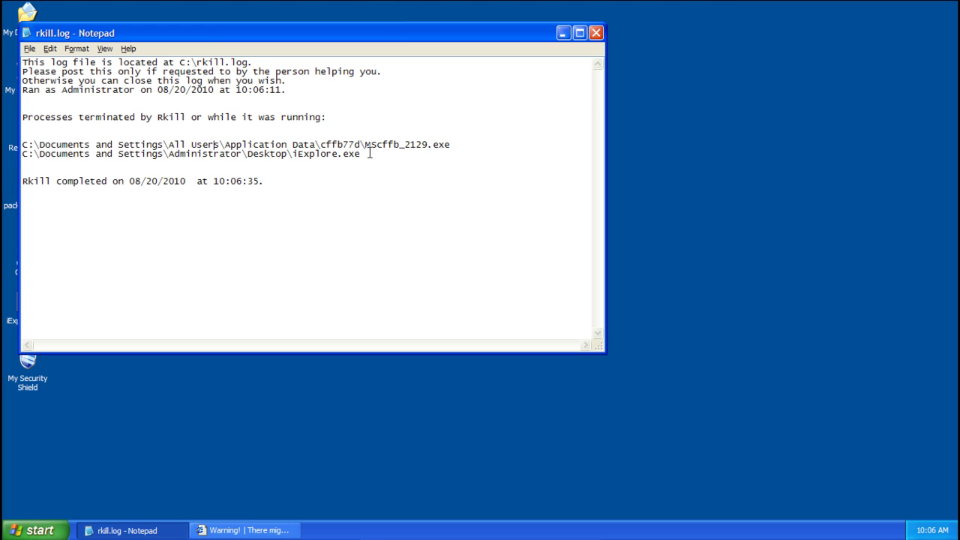
pyautogui.click(597, 36)
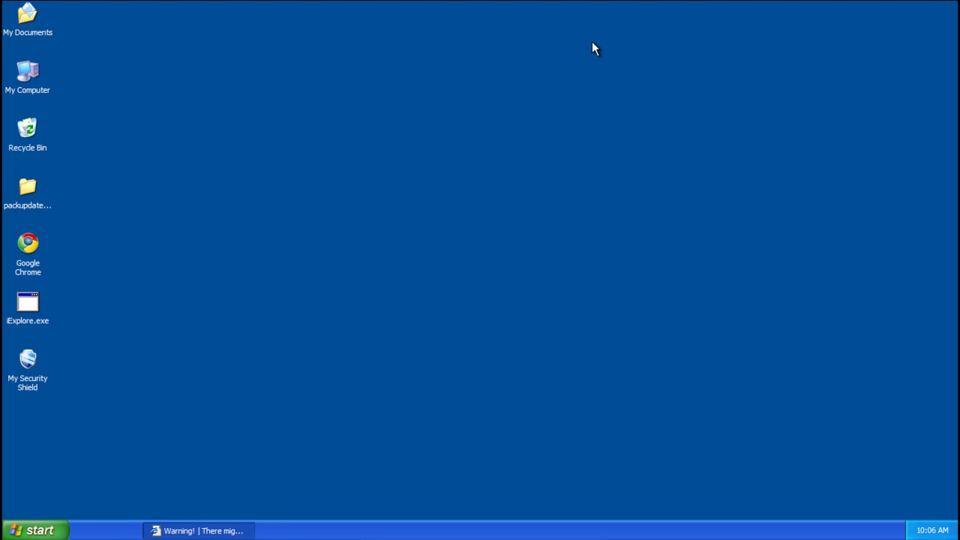
# In Internet Explorer, go to malwarebytes.org/mbam-download.php and continue past the spyware warning page unprotected.
pyautogui.click(157, 531)
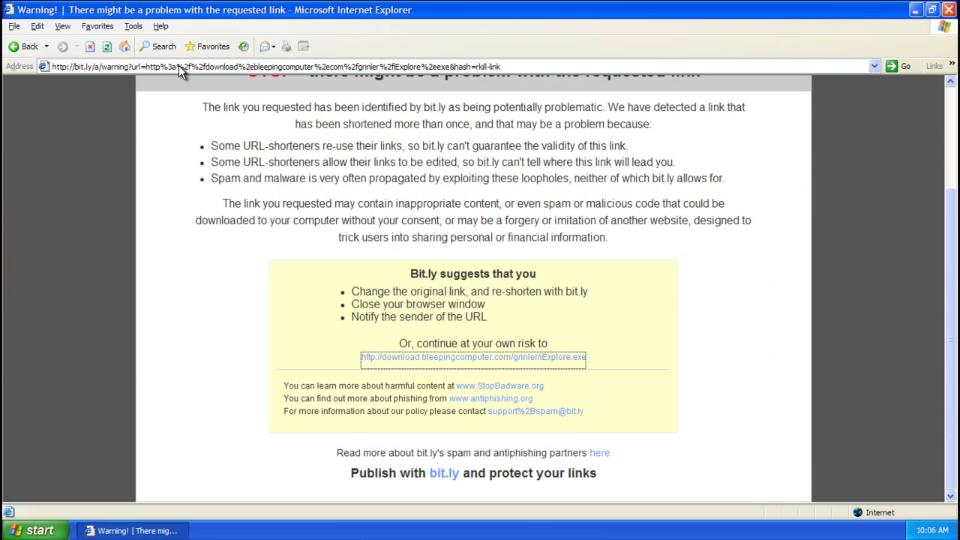
pyautogui.click(179, 65)
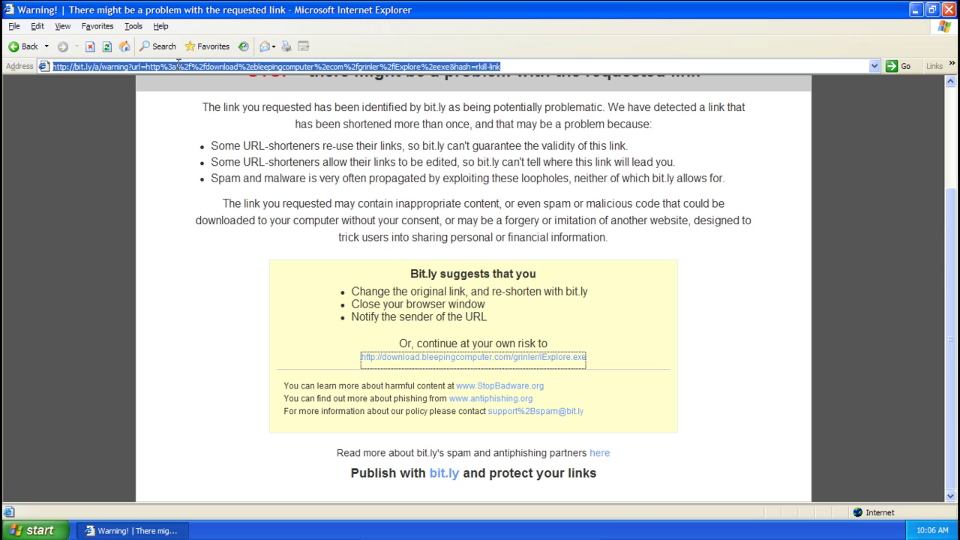
pyautogui.write('malwa')
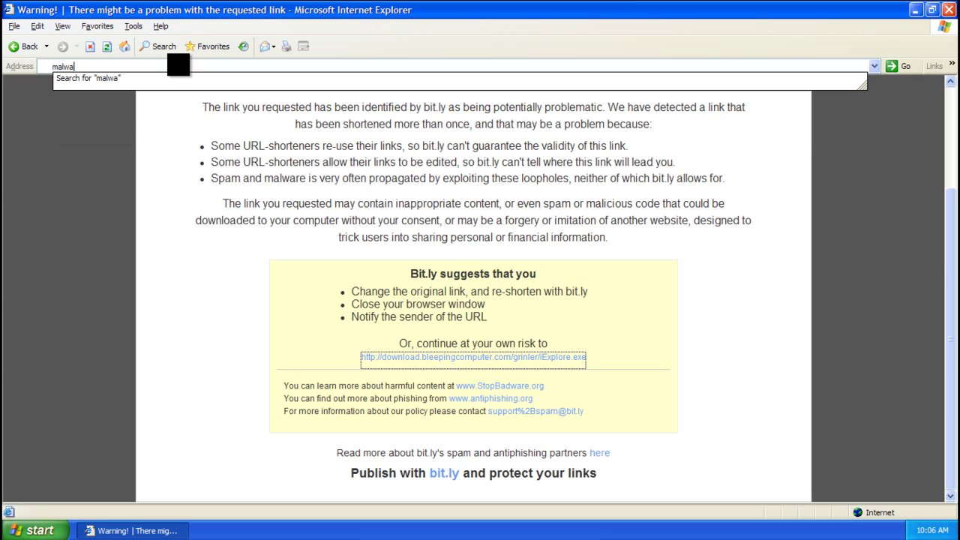
pyautogui.write('rebytes.org/mbam')
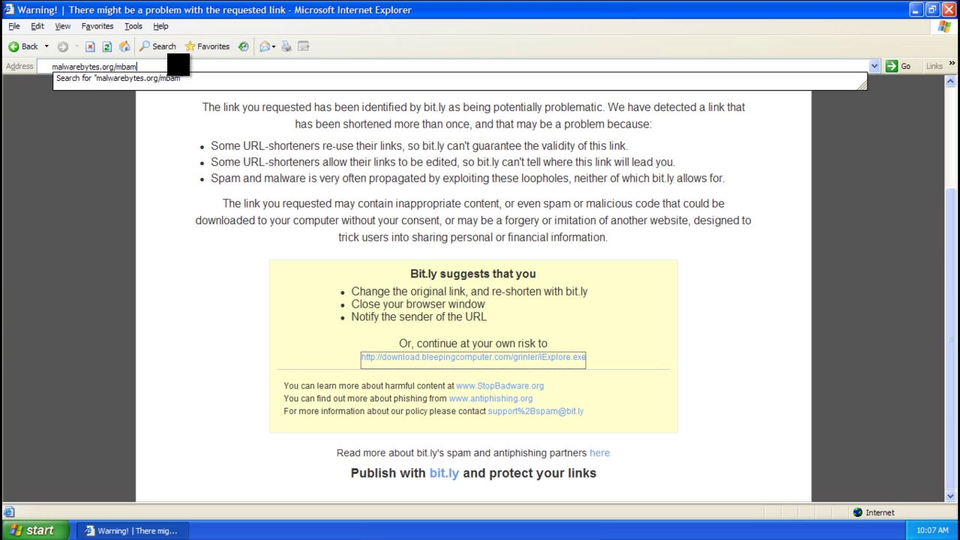
pyautogui.write('-download.php')
pyautogui.press('Return')
pyautogui.press('Return')
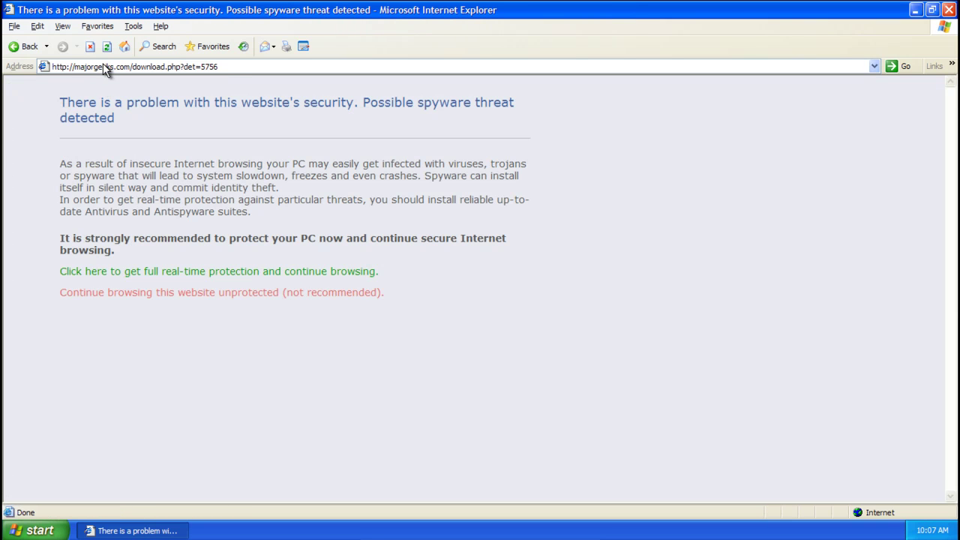
pyautogui.click(108, 62)
pyautogui.click(204, 297)
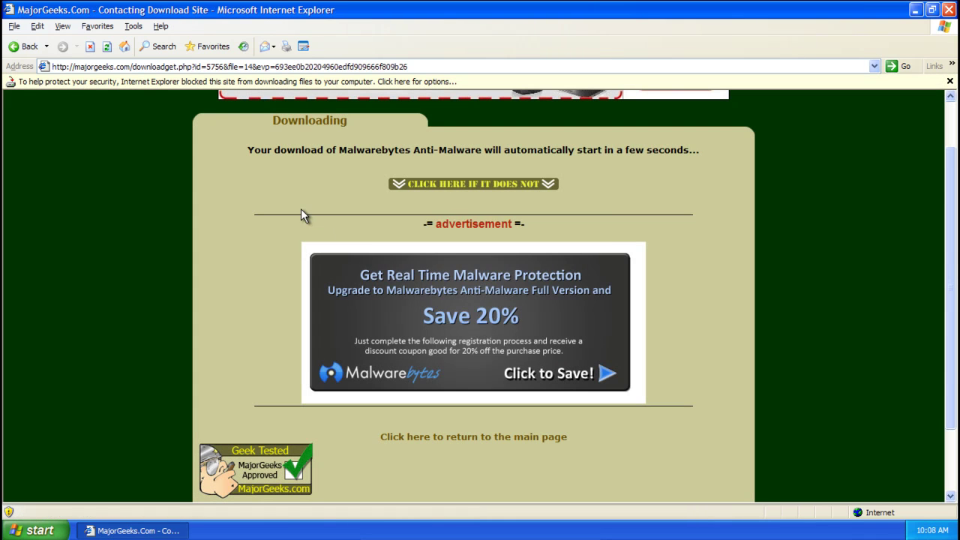
# Save mbam-setup-1.46.exe to the Desktop, then close the browser and the finished download dialog.
pyautogui.click(517, 337)
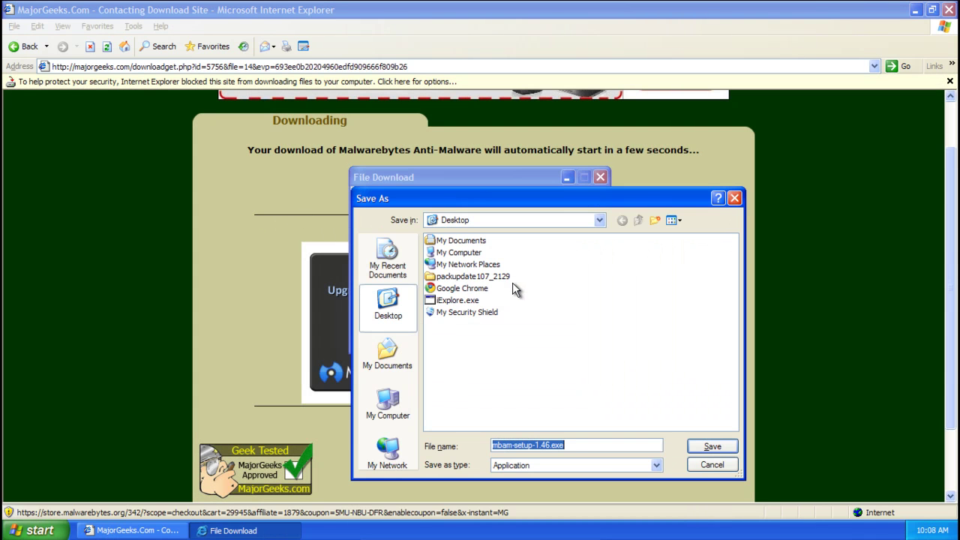
pyautogui.click(709, 448)
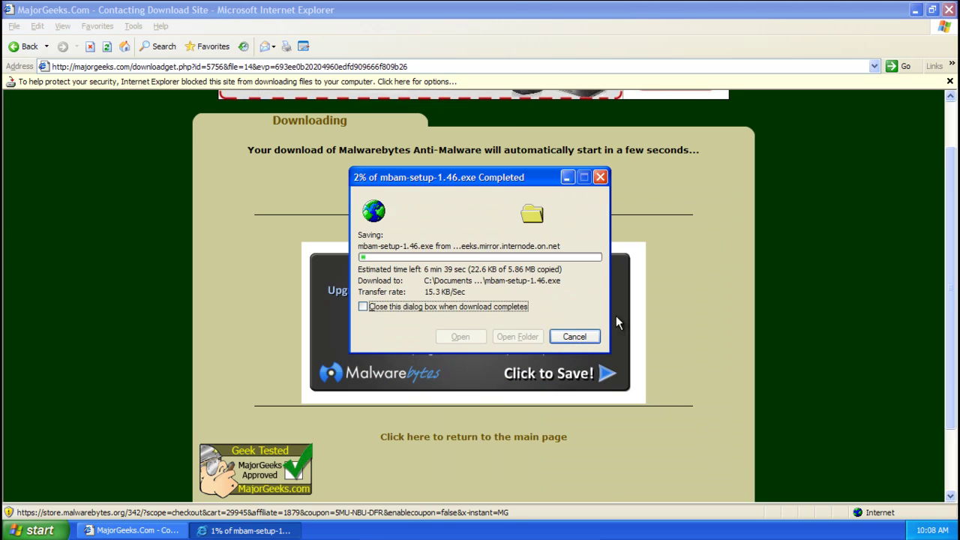
pyautogui.click(949, 11)
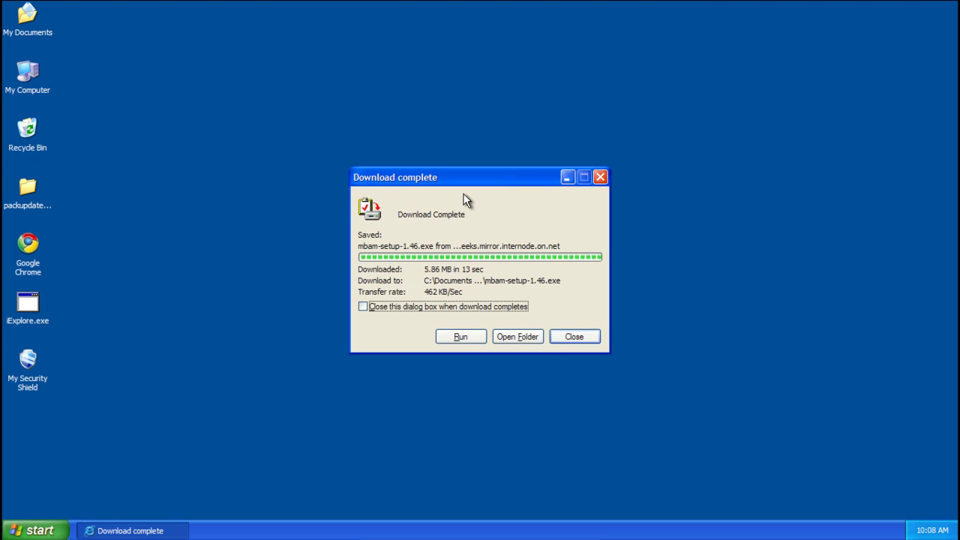
pyautogui.click(585, 337)
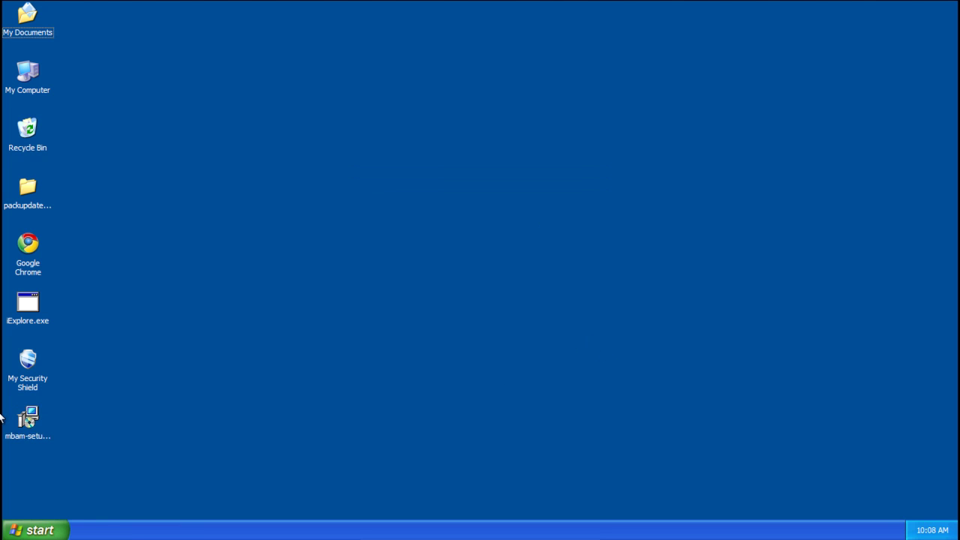
# Run mbam-setup-1.46.exe from the desktop and accept English as the setup language.
pyautogui.doubleClick(28, 421)
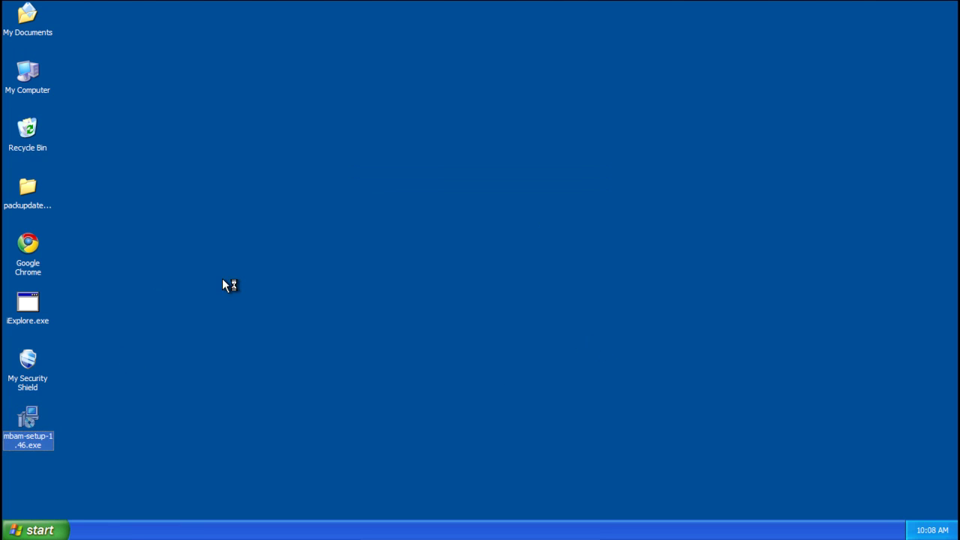
pyautogui.click(515, 281)
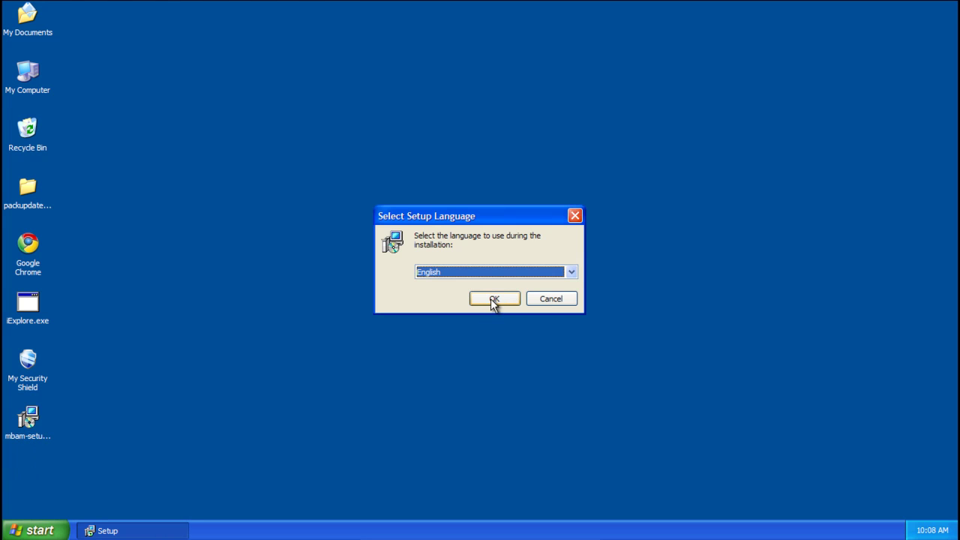
pyautogui.click(491, 298)
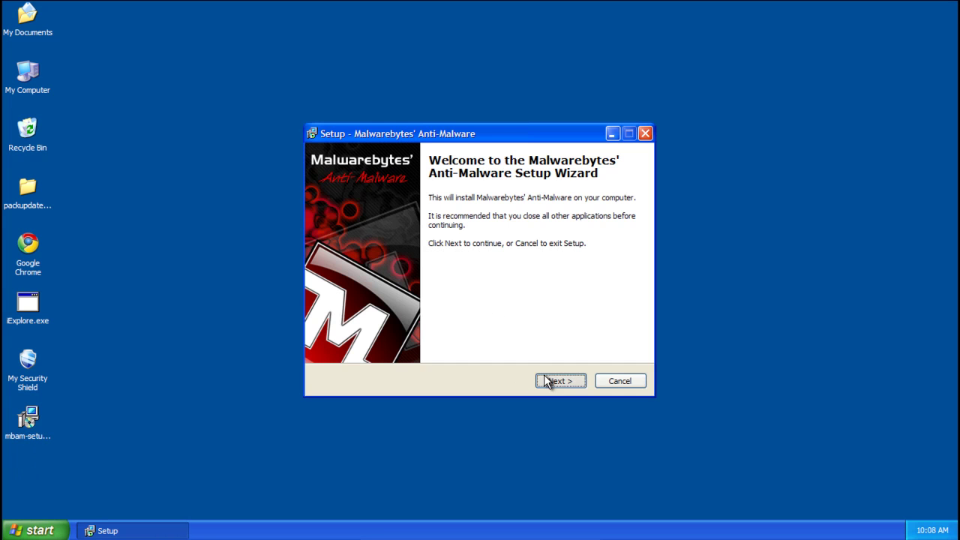
# Install Malwarebytes' Anti-Malware with the license accepted, the default folder and a desktop icon, and finish with update and launch enabled.
pyautogui.click(546, 382)
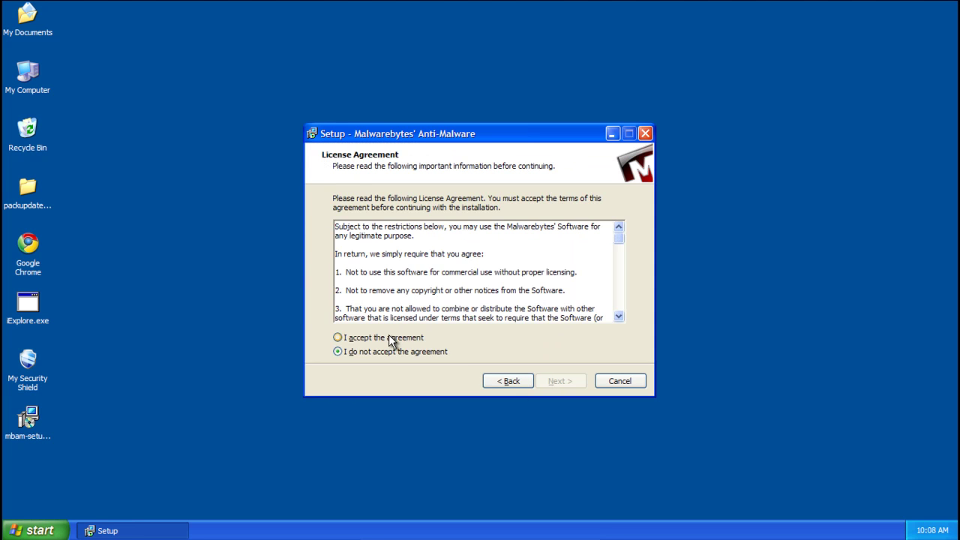
pyautogui.click(389, 337)
pyautogui.click(568, 382)
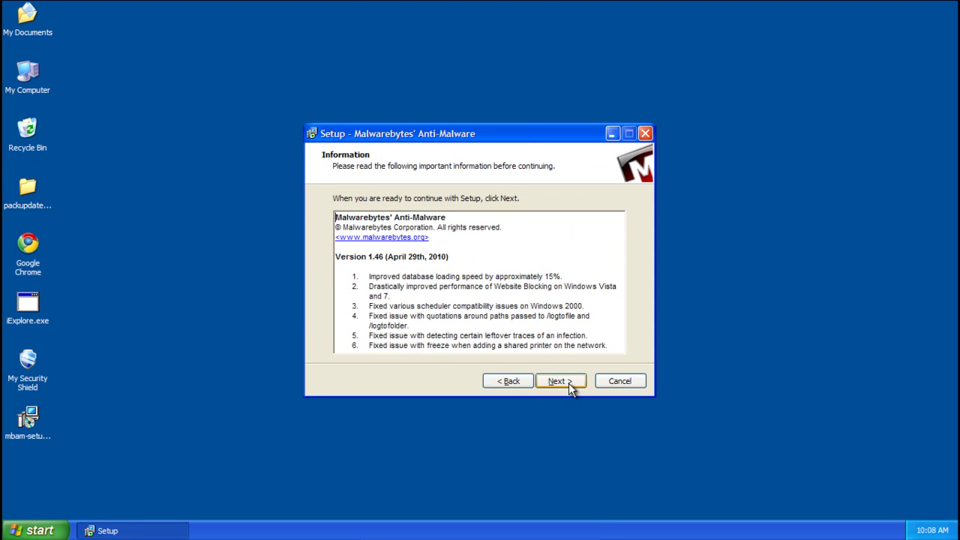
pyautogui.click(568, 382)
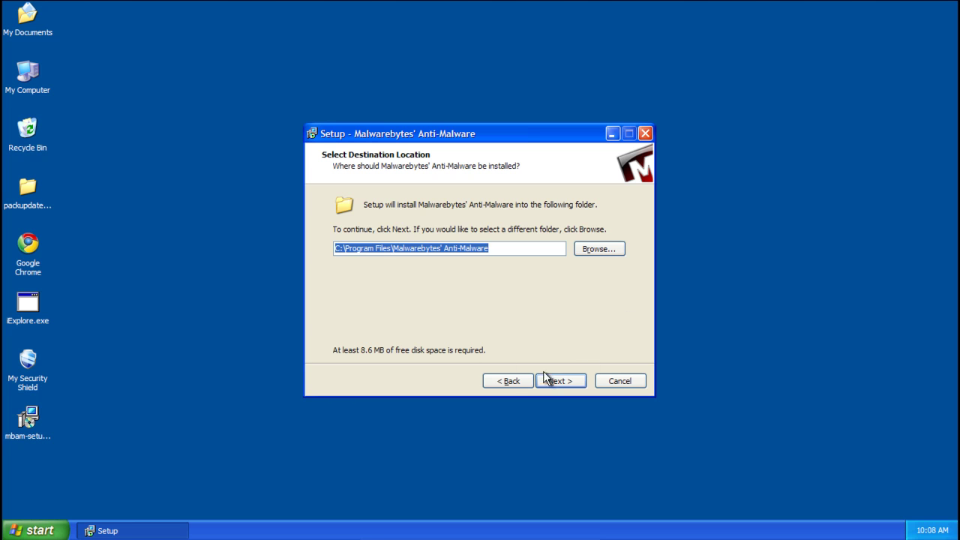
pyautogui.click(550, 386)
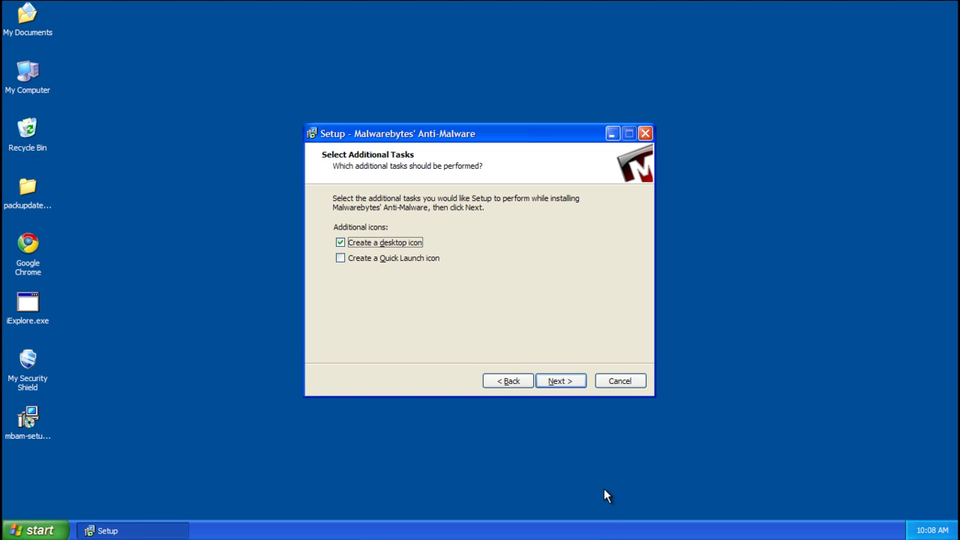
pyautogui.click(573, 381)
pyautogui.click(572, 381)
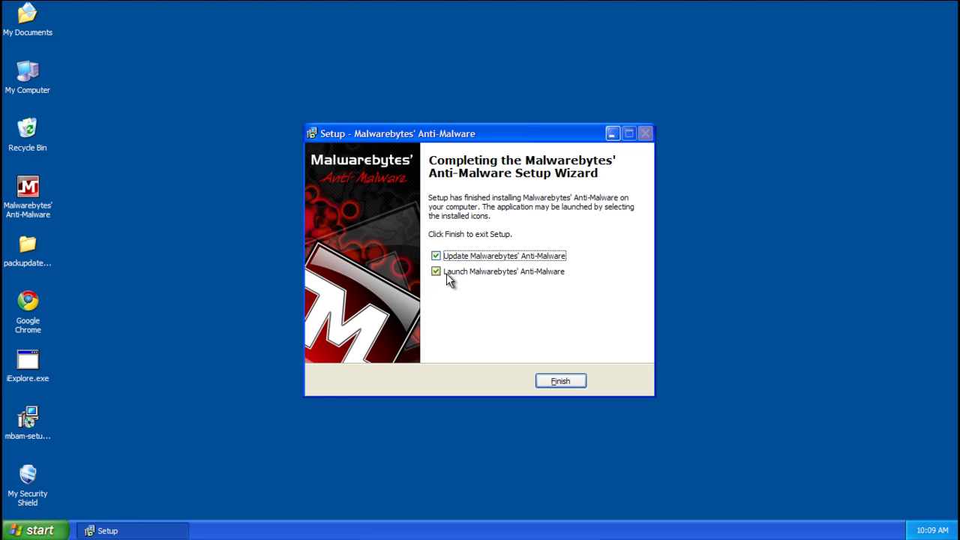
pyautogui.click(570, 383)
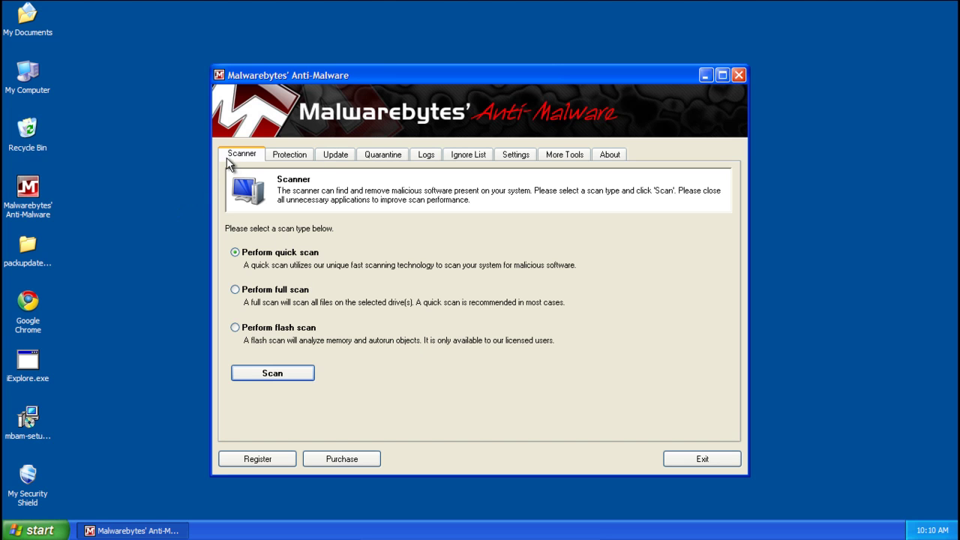
# Check Malwarebytes' Anti-Malware for database updates and dismiss the update message.
pyautogui.click(335, 155)
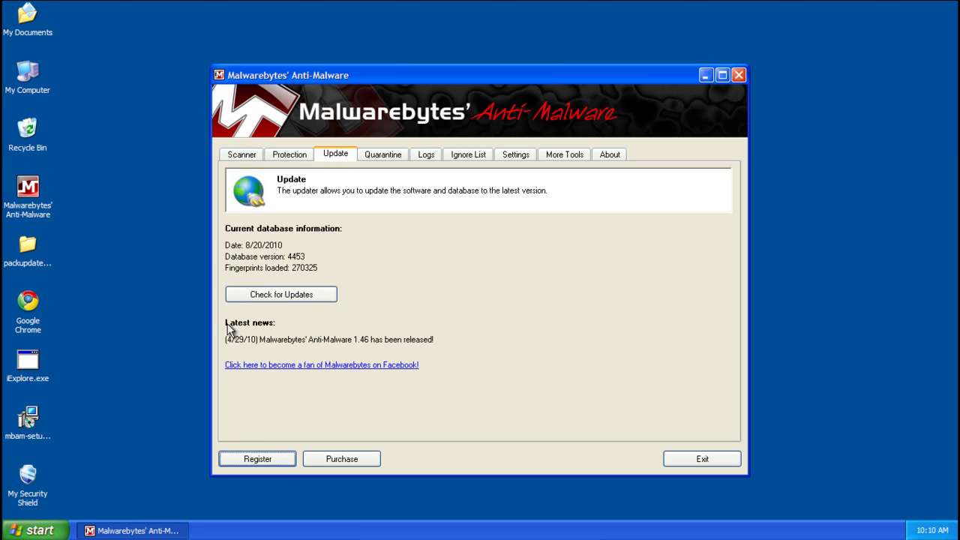
pyautogui.click(279, 299)
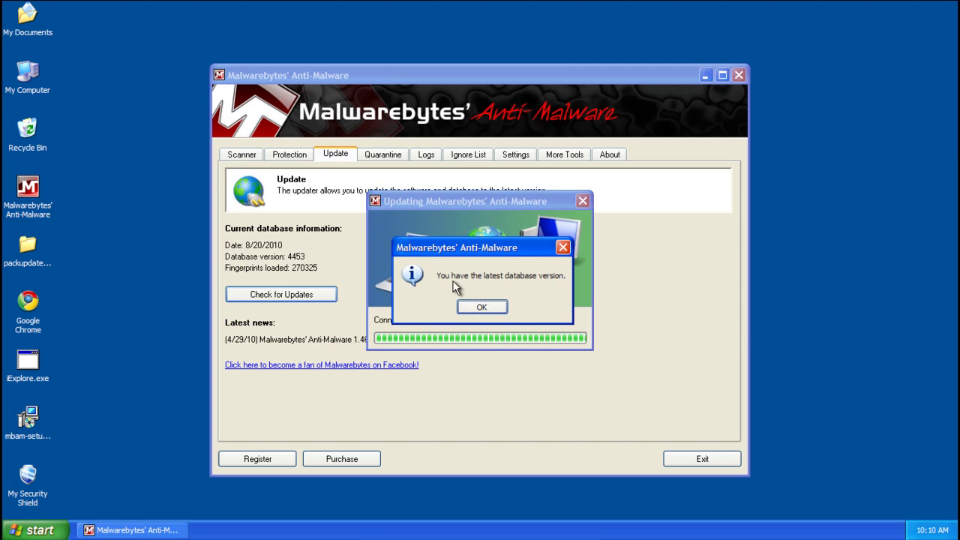
pyautogui.click(478, 309)
# Run a quick scan of the system and dismiss the scan completion message.
pyautogui.click(242, 155)
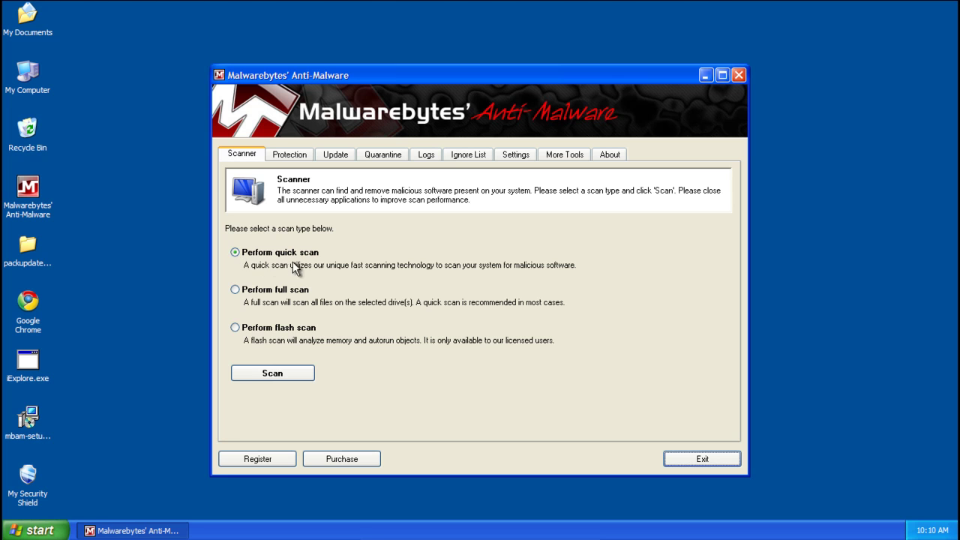
pyautogui.click(266, 375)
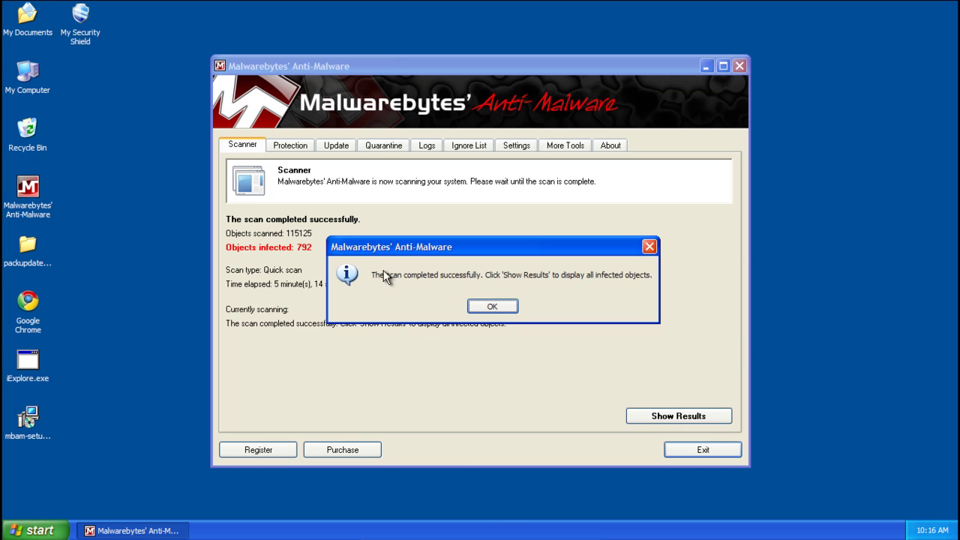
pyautogui.click(496, 311)
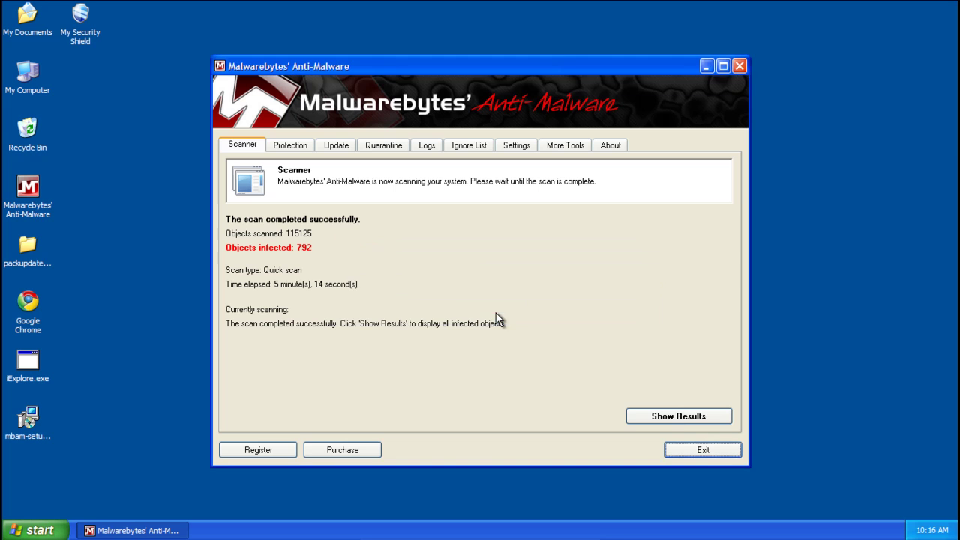
# Review the scan results, remove all selected infected items, close the log, and restart the computer.
pyautogui.click(637, 416)
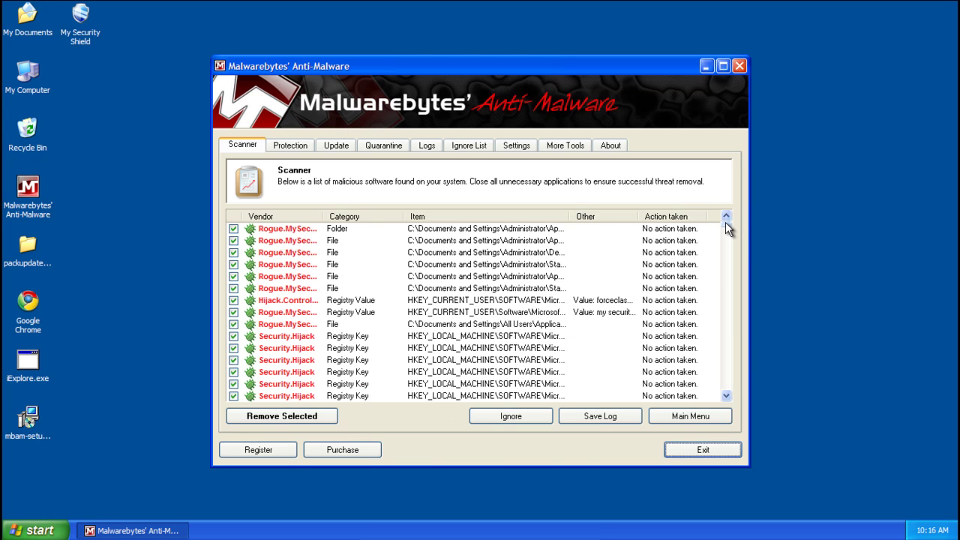
pyautogui.moveTo(725, 222); pyautogui.dragTo(713, 197)
pyautogui.click(250, 418)
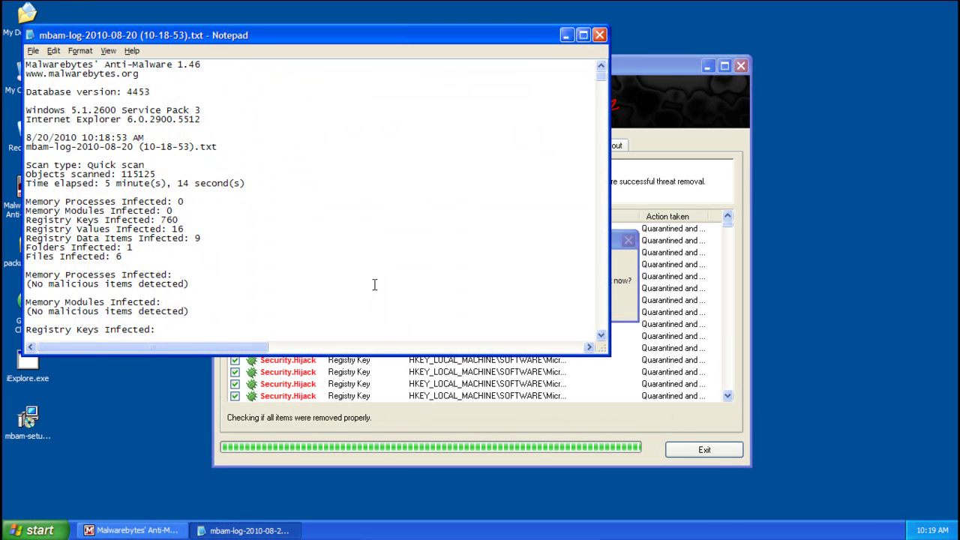
pyautogui.click(599, 36)
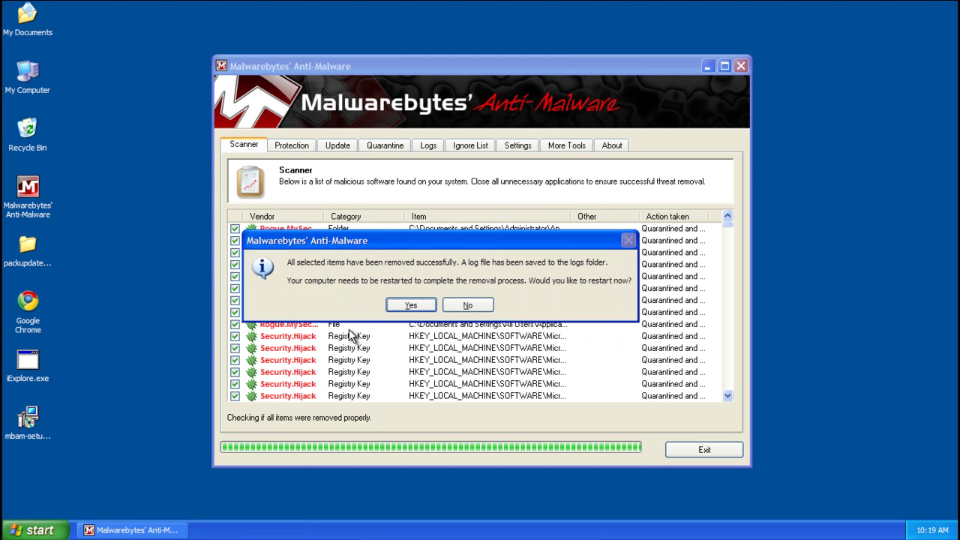
pyautogui.click(410, 308)
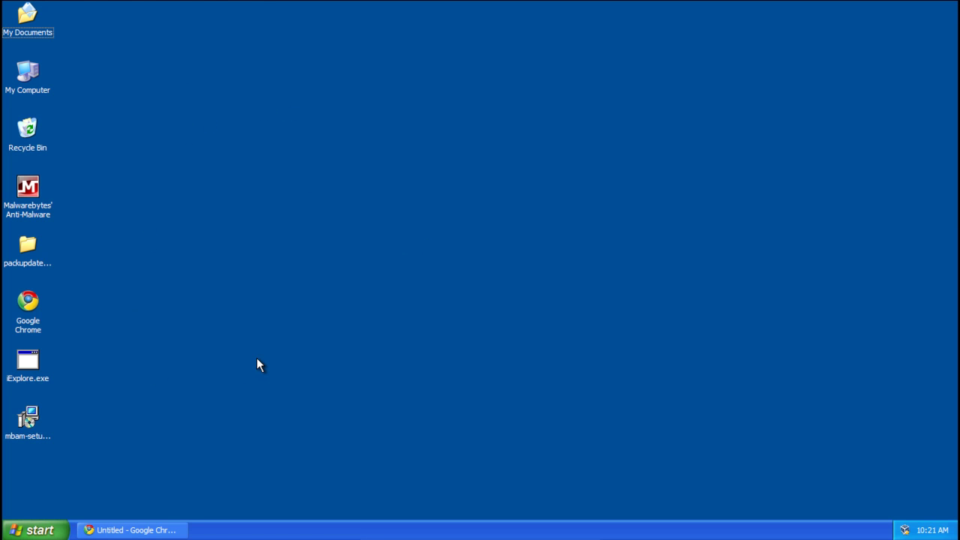
# Check Google search results for malwareup in the open Chrome window for redirects, then close Chrome.
pyautogui.click(135, 531)
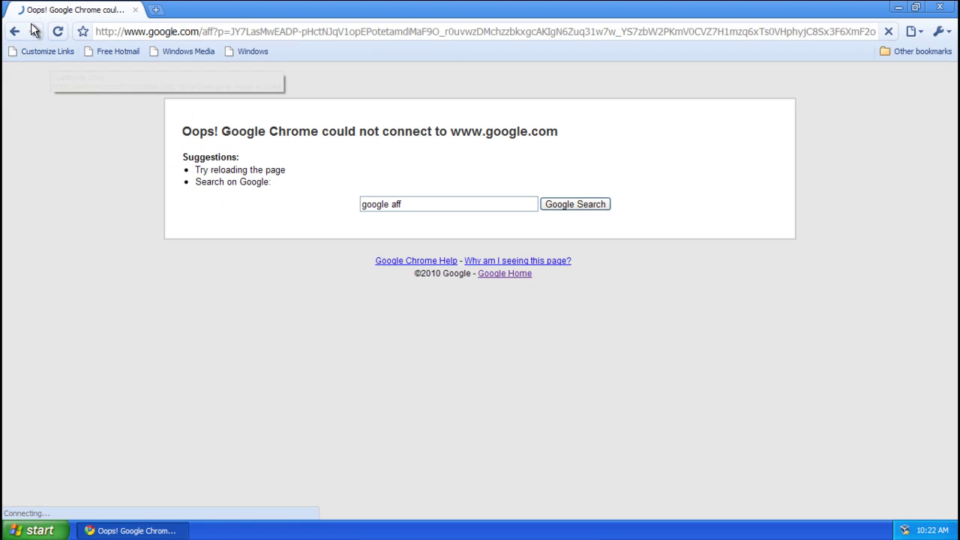
pyautogui.click(13, 34)
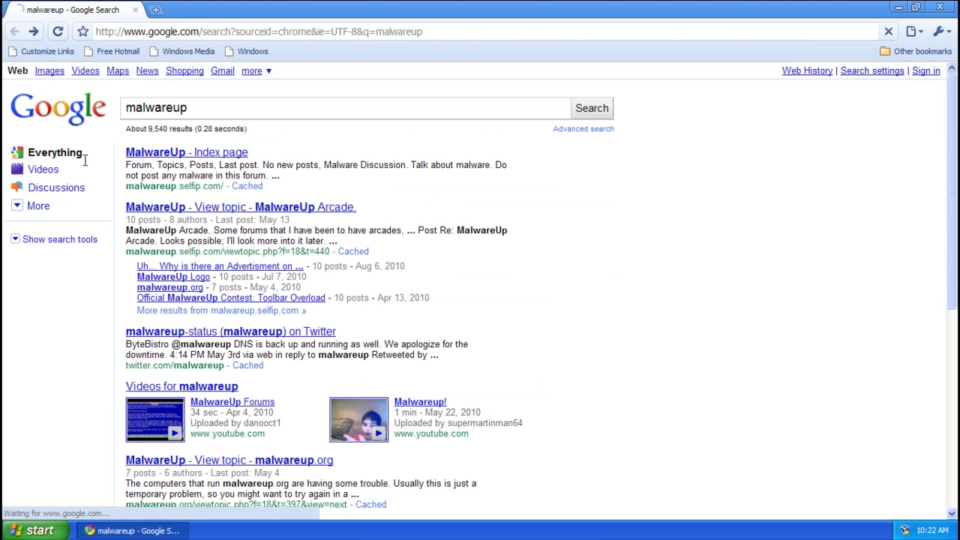
pyautogui.scroll(-1, 107, 165)
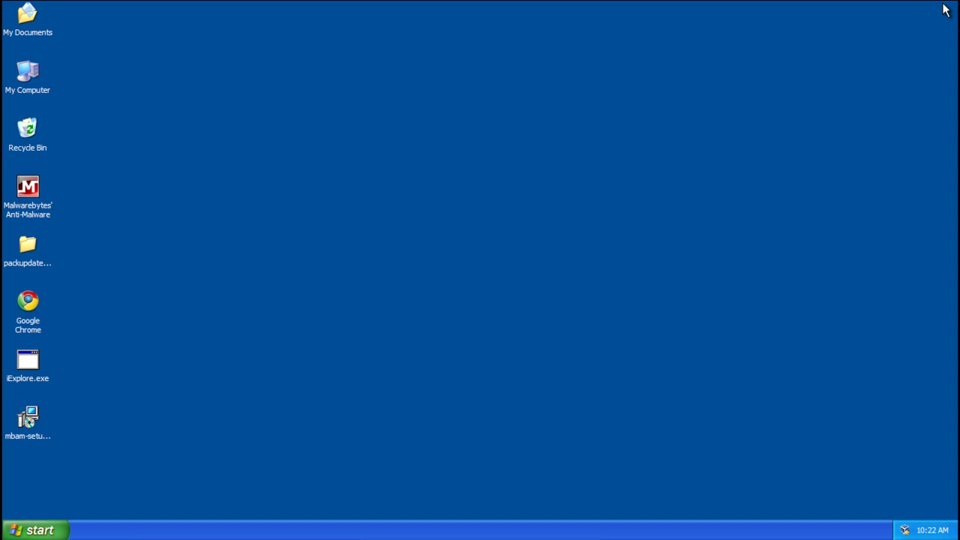
pyautogui.click(939, 7)
# Open Internet Explorer, stop the home page from loading, and go to bit.ly/hosts-fix.
pyautogui.click(53, 533)
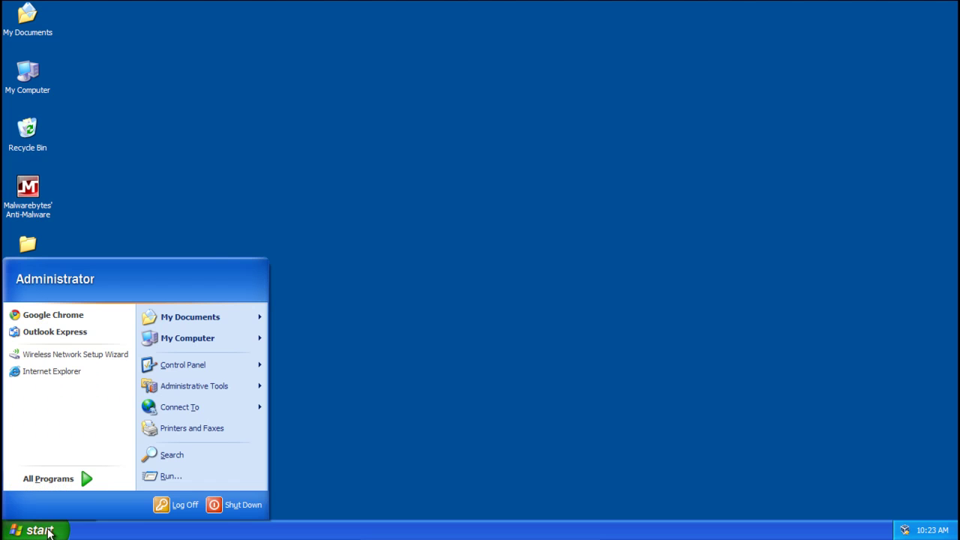
pyautogui.click(56, 374)
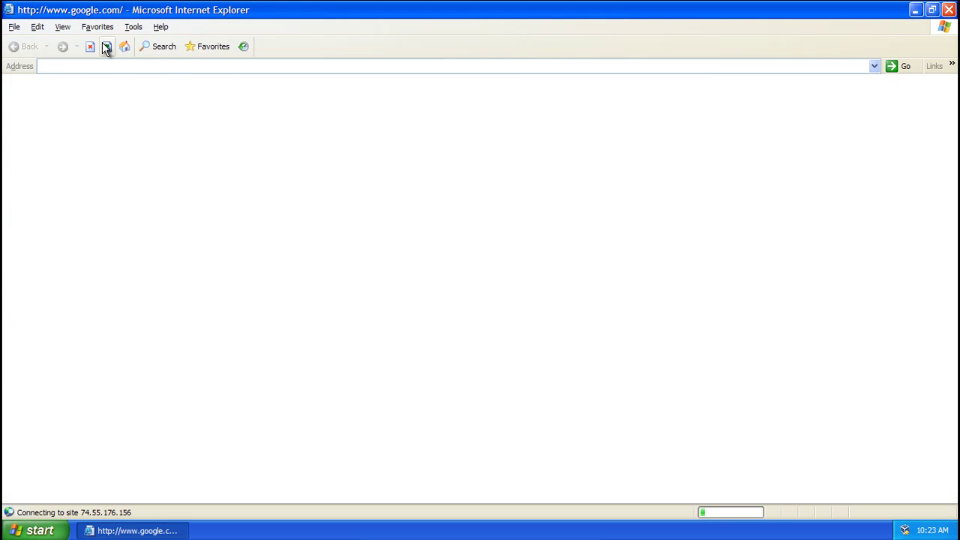
pyautogui.click(91, 47)
pyautogui.click(103, 68)
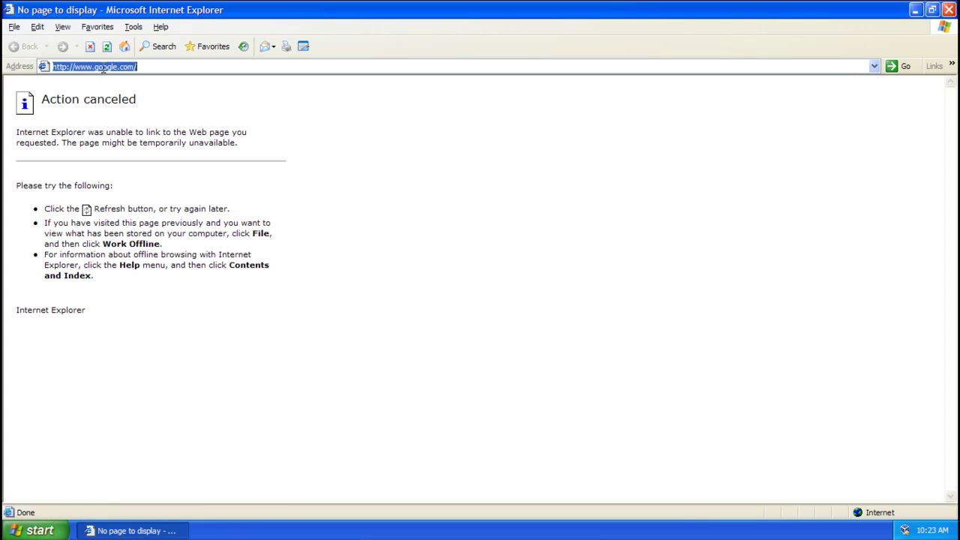
pyautogui.write('bit.ly')
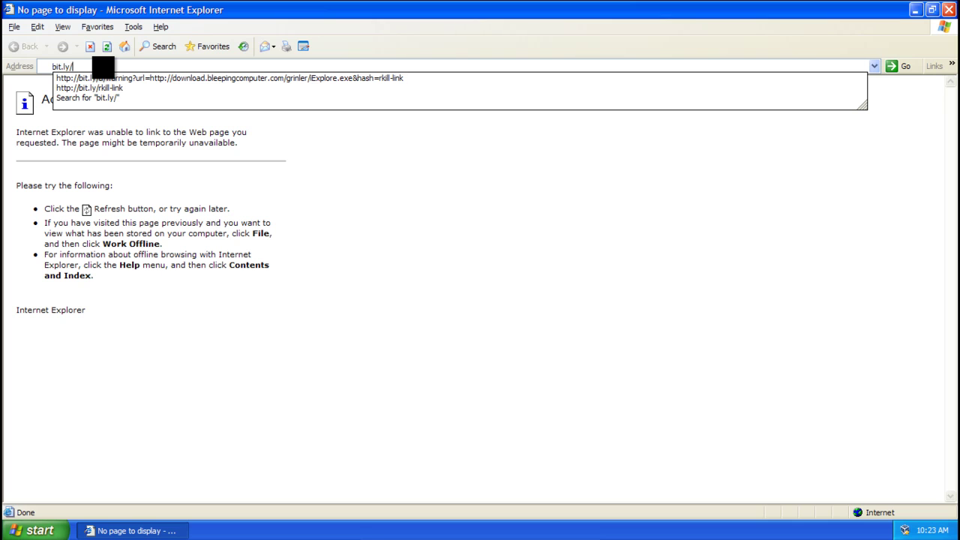
pyautogui.write('/hosts')
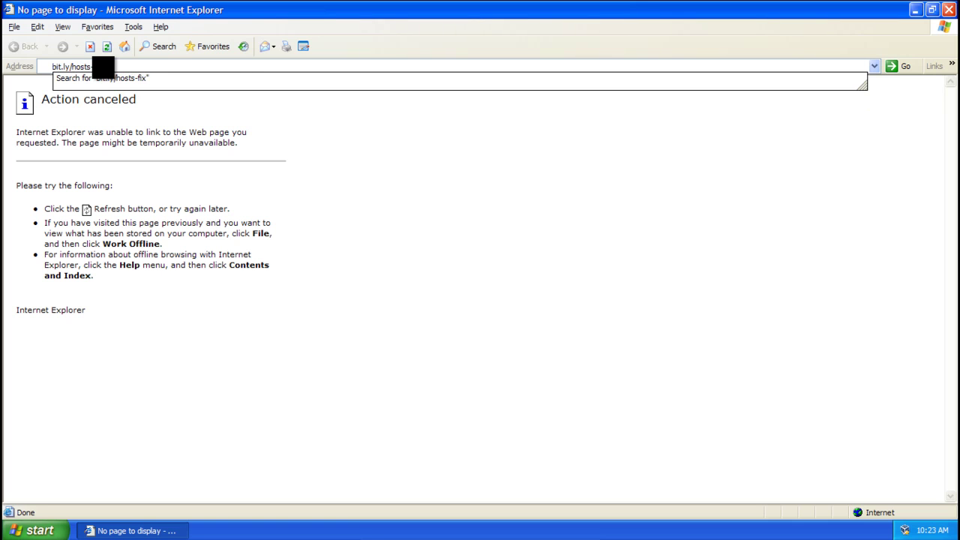
pyautogui.write('-fix')
pyautogui.press('Return')
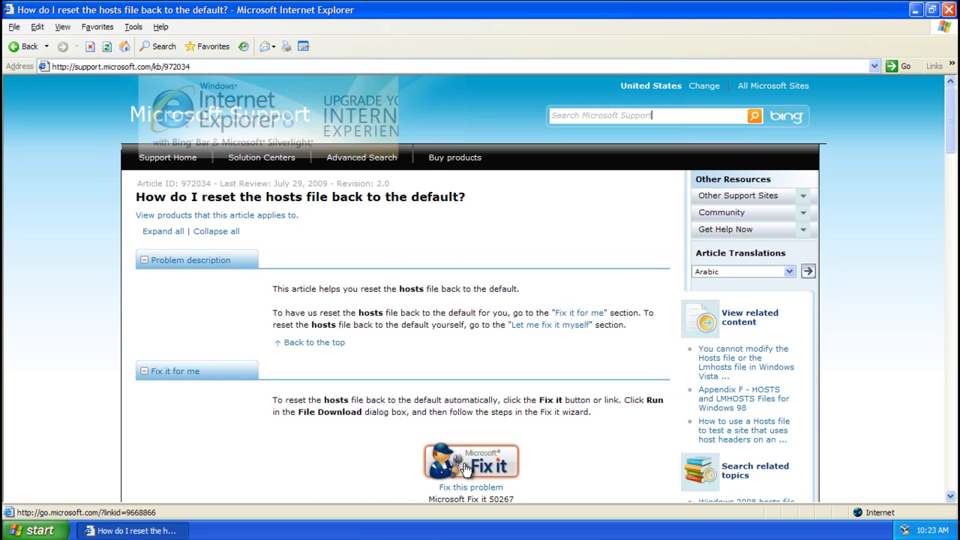
# Save the Microsoft Fix it file MicrosoftFixit50267.msi to the Desktop, then close the browser and the download dialog.
pyautogui.click(464, 468)
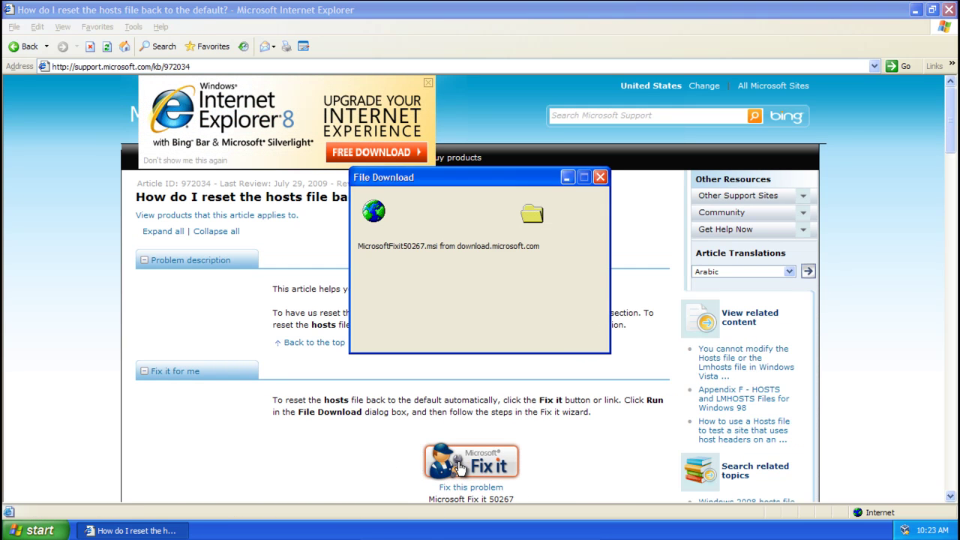
pyautogui.click(504, 276)
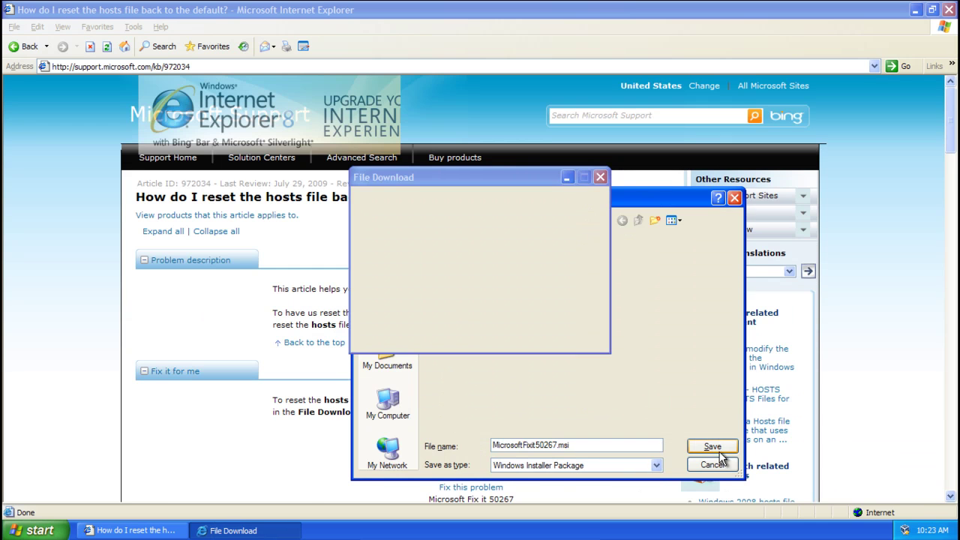
pyautogui.click(717, 453)
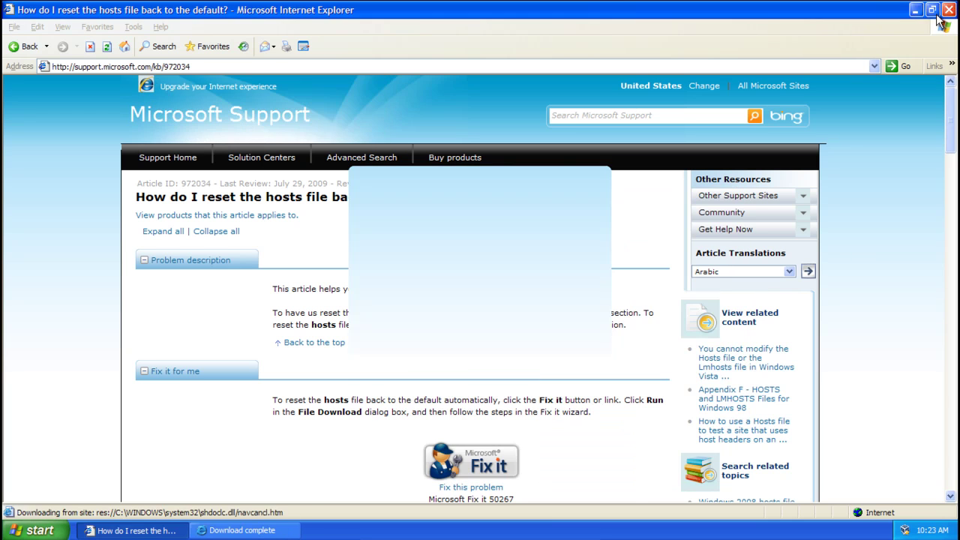
pyautogui.click(944, 12)
pyautogui.click(570, 339)
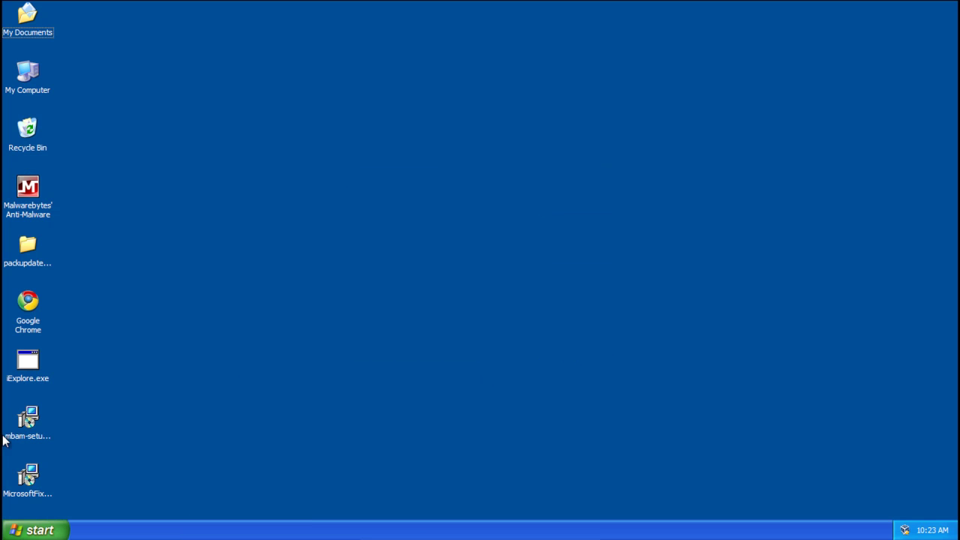
# Run MicrosoftFixit50267.msi from the desktop, agree to the license terms, apply the hosts file reset, and restart the system.
pyautogui.doubleClick(30, 477)
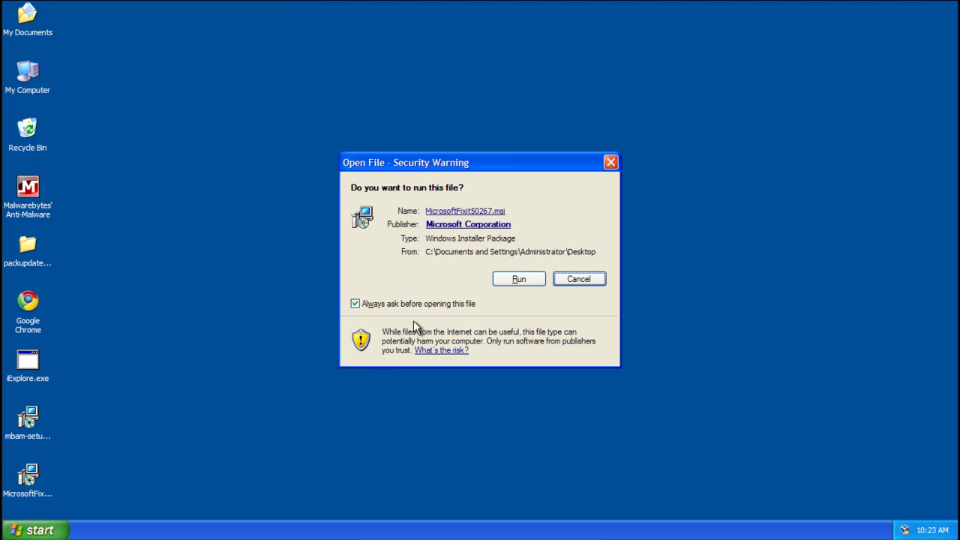
pyautogui.click(516, 279)
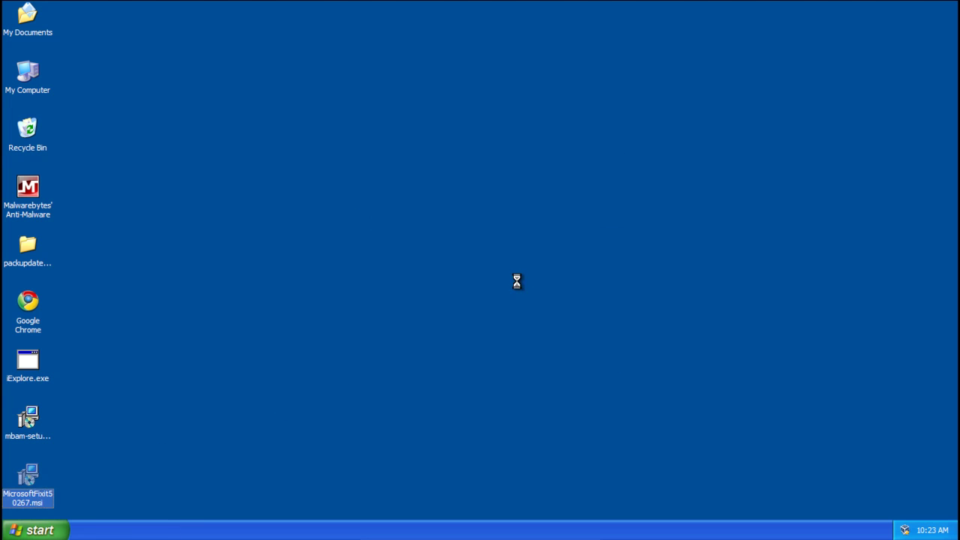
pyautogui.click(325, 356)
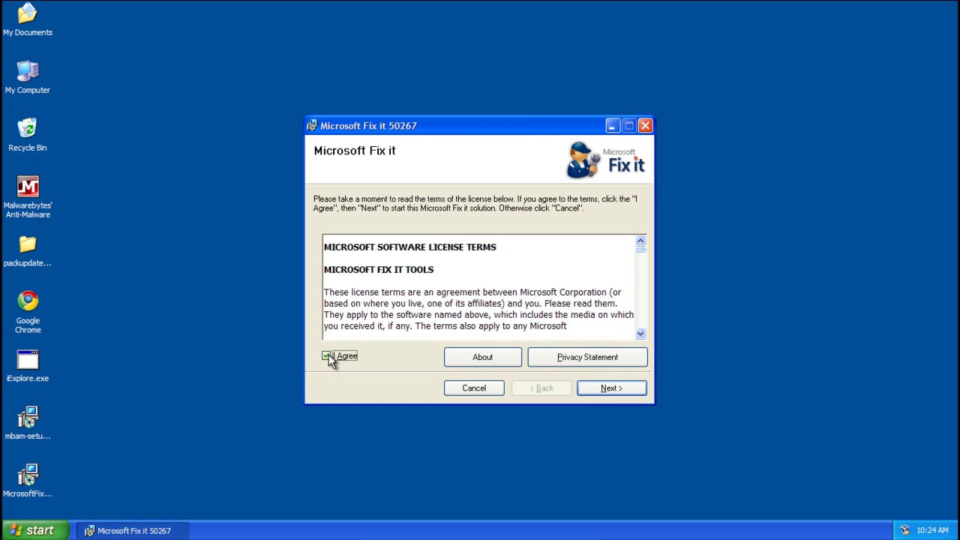
pyautogui.click(611, 387)
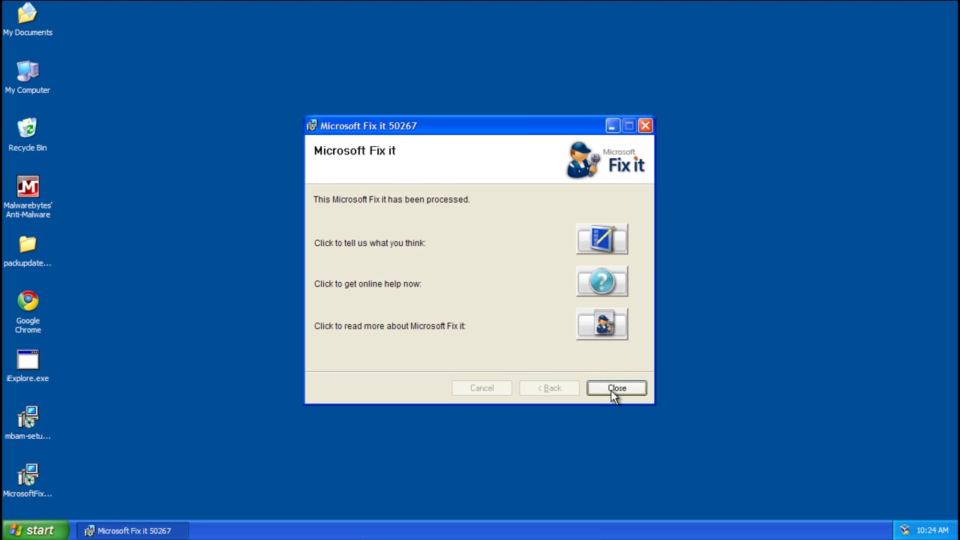
pyautogui.click(611, 390)
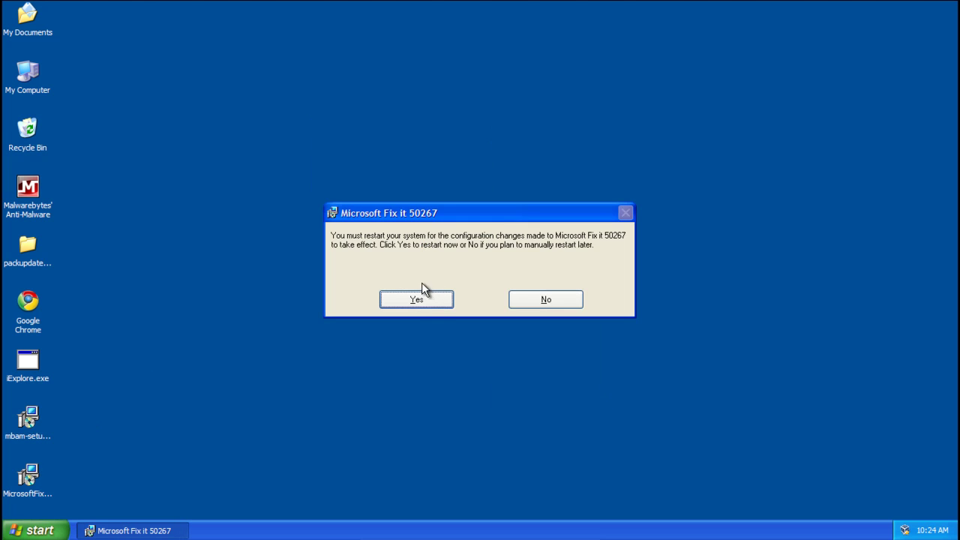
pyautogui.click(412, 300)
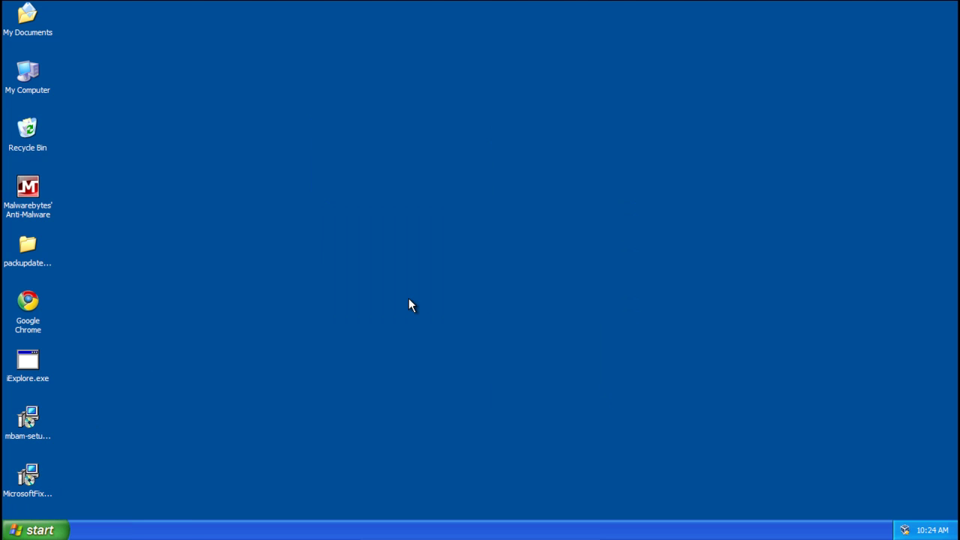